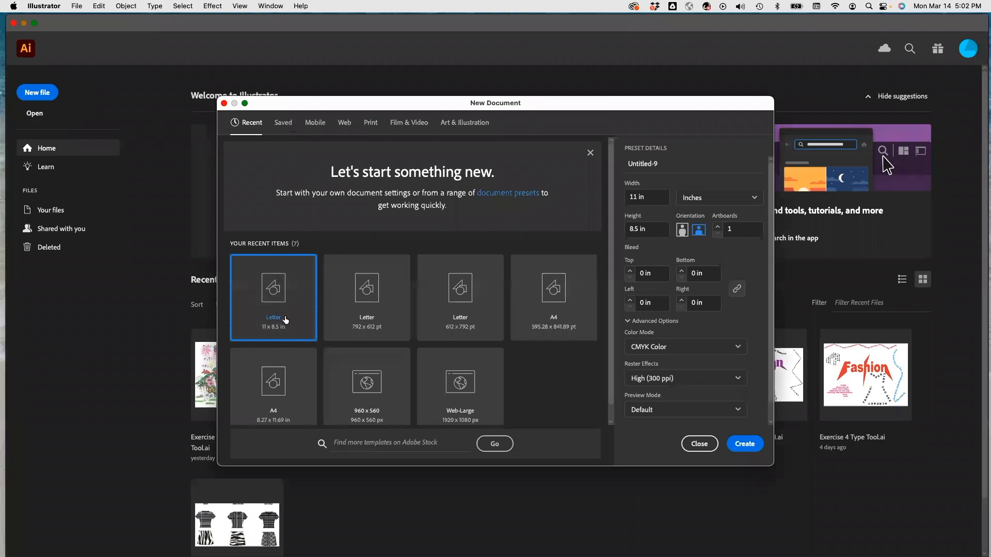
- Create an 11 × 8.5 in Letter document in CMYK and close the floating Appearance, Swatches and Layers panels
click(743, 444)
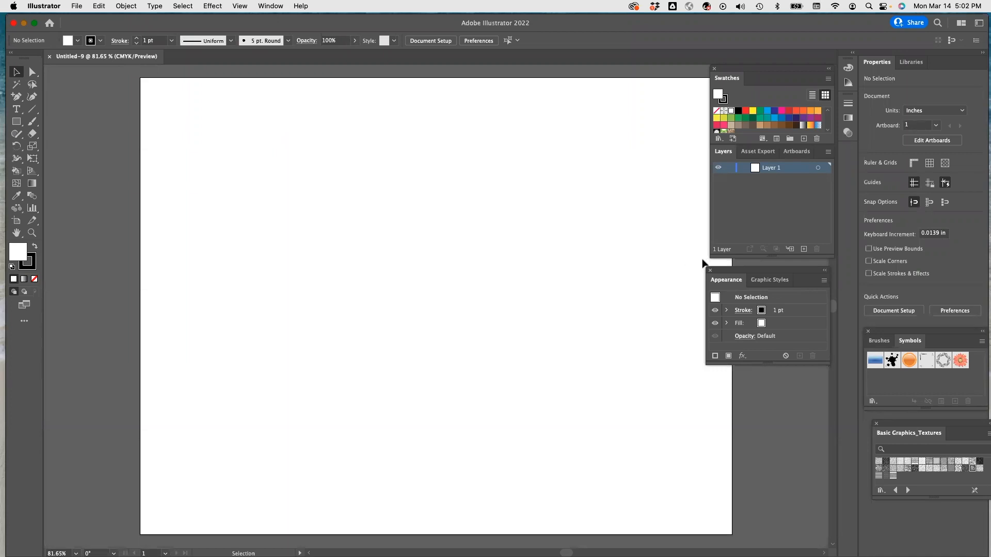
click(710, 270)
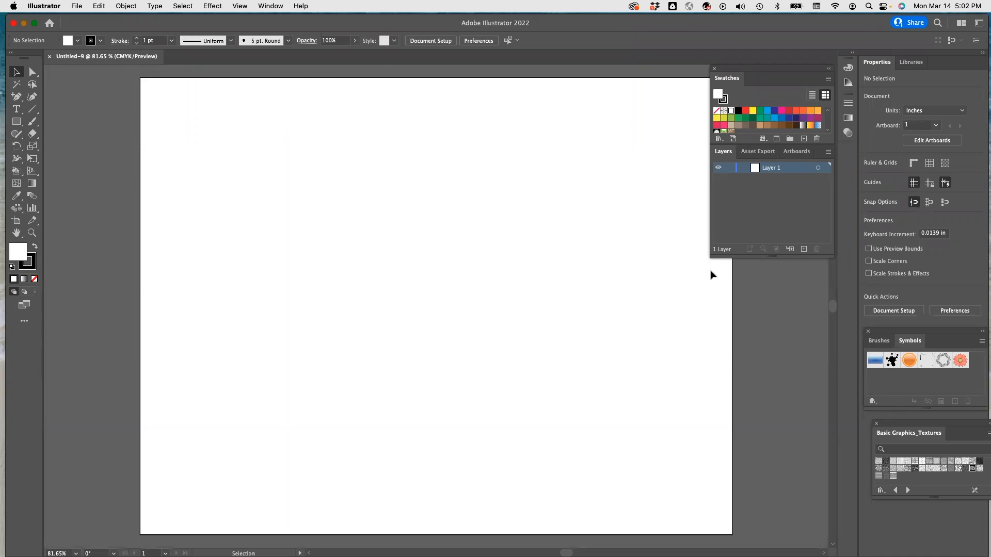
click(715, 69)
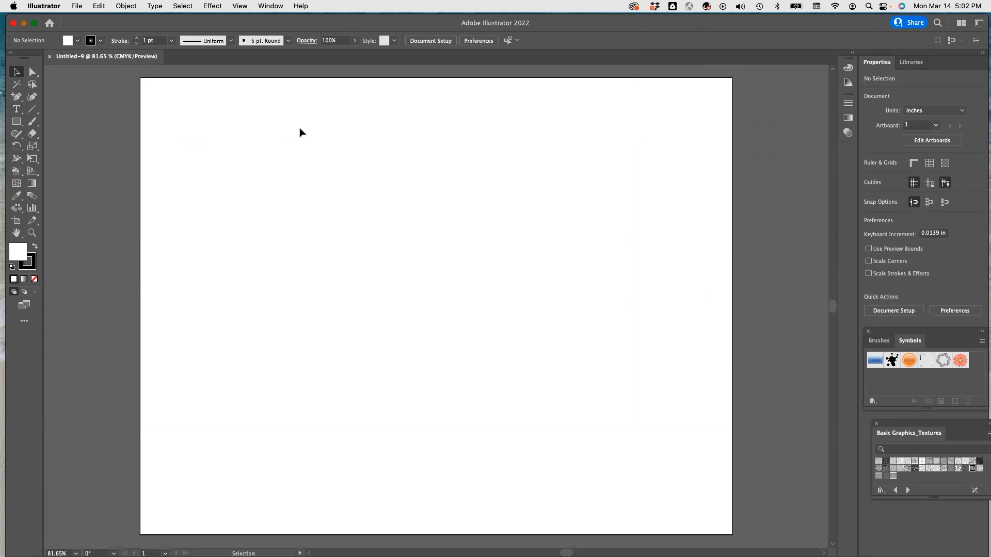
click(213, 7)
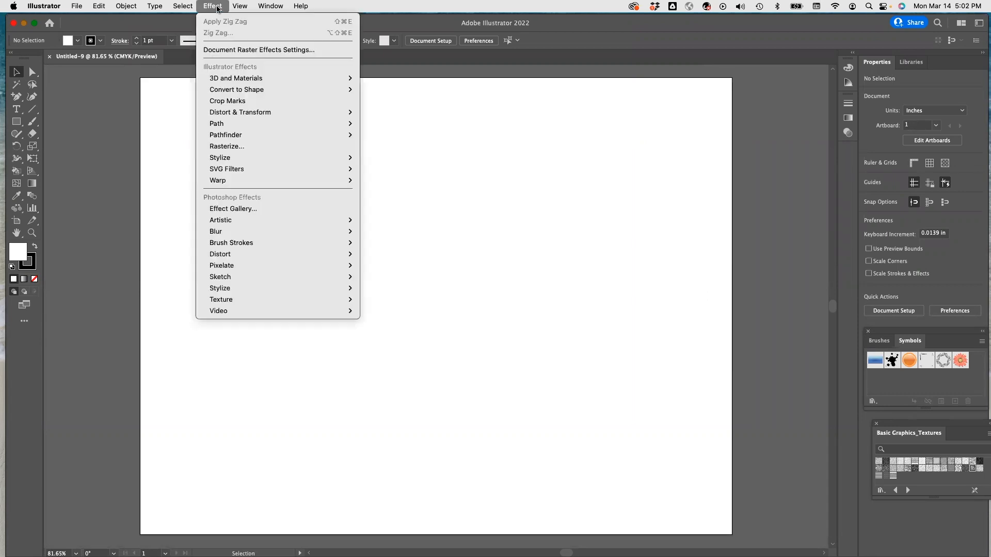
mouse_move(254, 81)
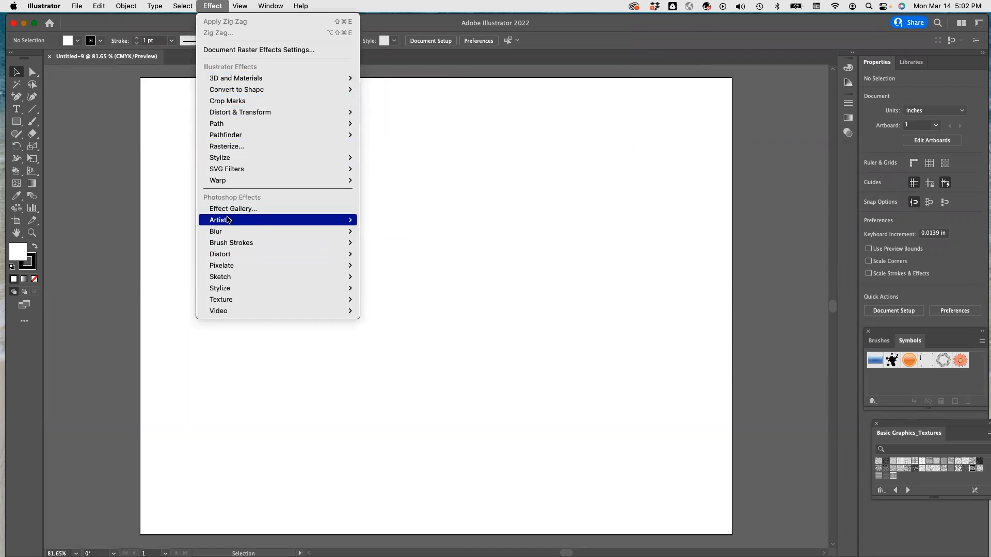
mouse_move(223, 303)
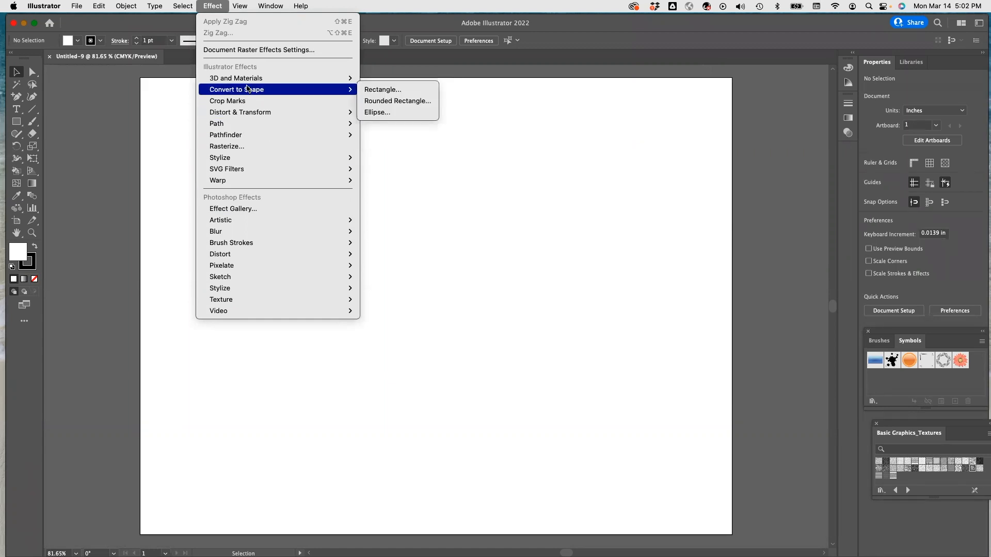
click(361, 140)
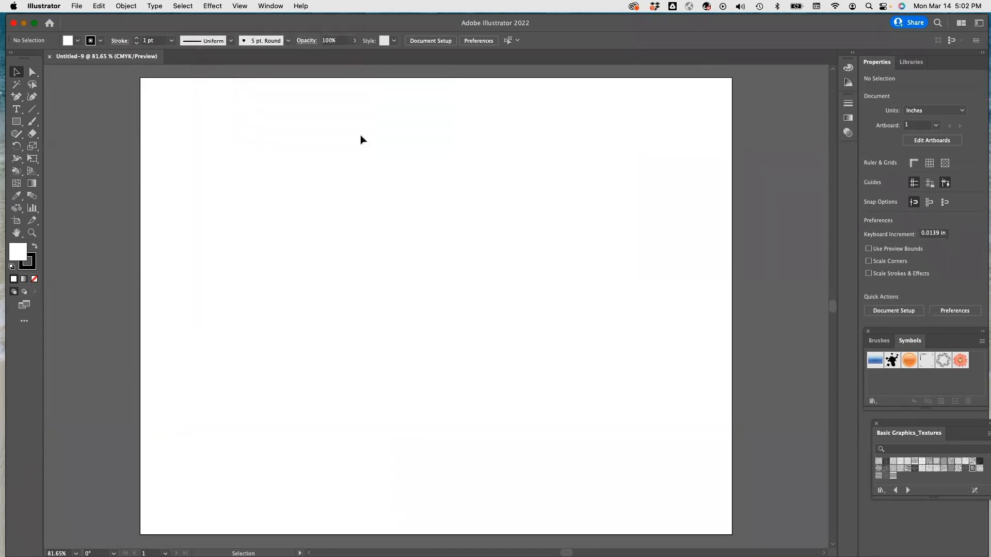
- Paste the copied car image onto the artboard and scale it down to about 6.3 in wide
click(228, 153)
key(super+v)
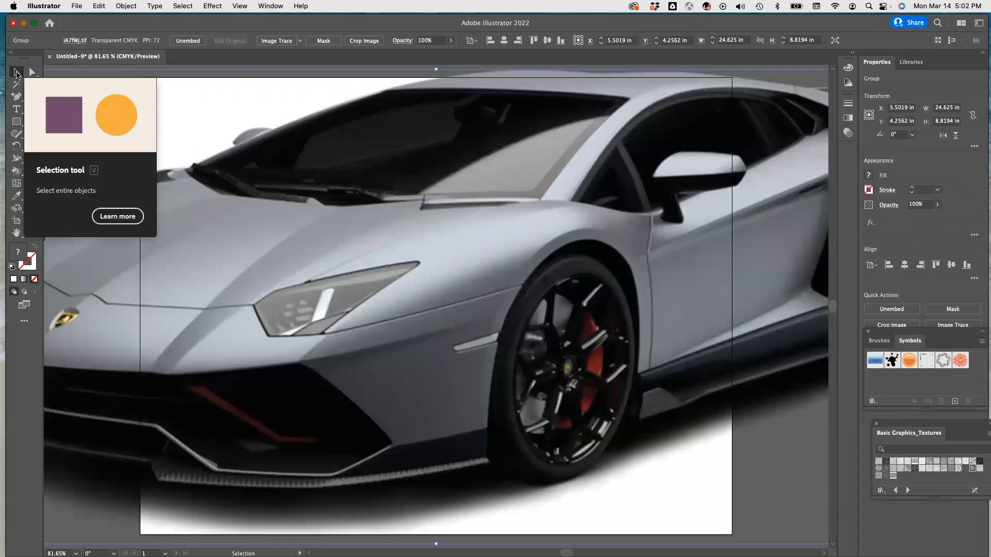
drag(290, 84, 465, 128)
drag(168, 148, 469, 151)
drag(237, 122, 595, 319)
drag(685, 358, 211, 156)
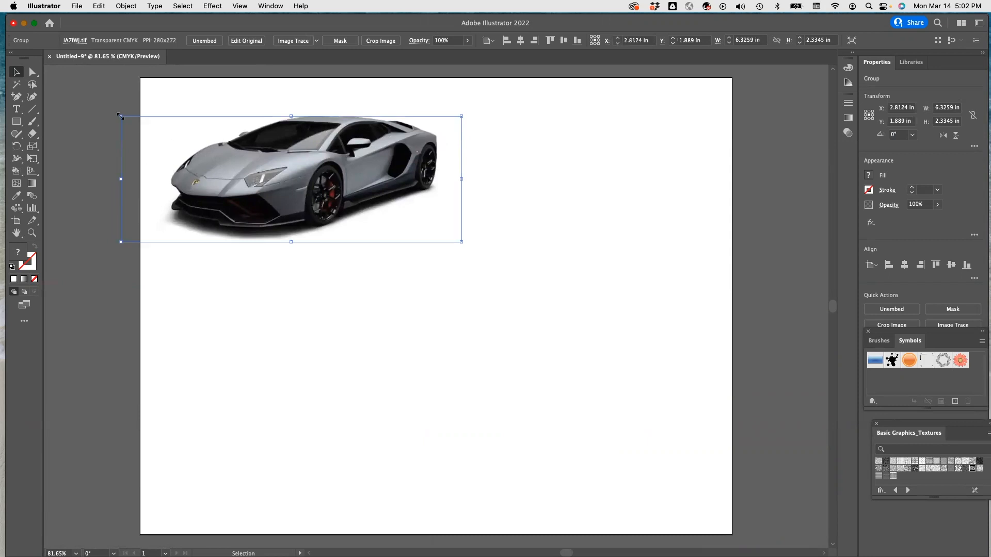
- Scale the car image down to about 3.7 × 1.5 in and place it near the artboard's upper-left corner
drag(120, 116, 194, 140)
drag(293, 189, 260, 159)
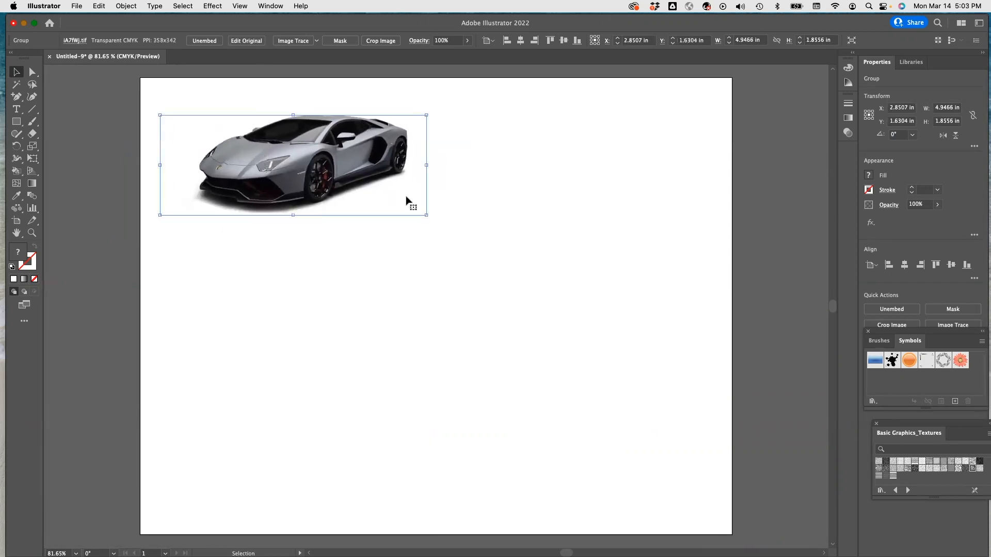
drag(426, 215, 359, 194)
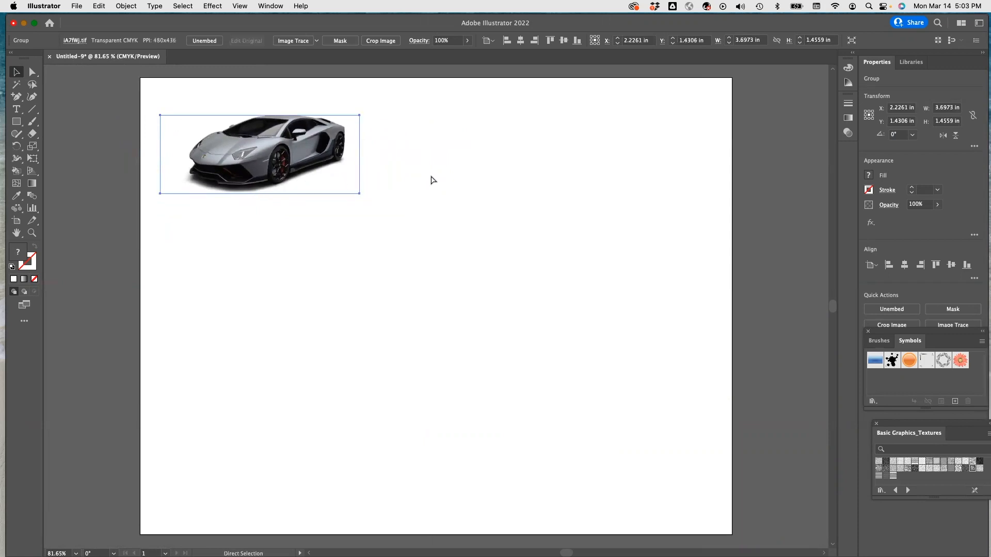
- Make three copies of the car image and arrange all four cars in two rows of two
key(super+c)
key(super+v)
drag(398, 289, 450, 142)
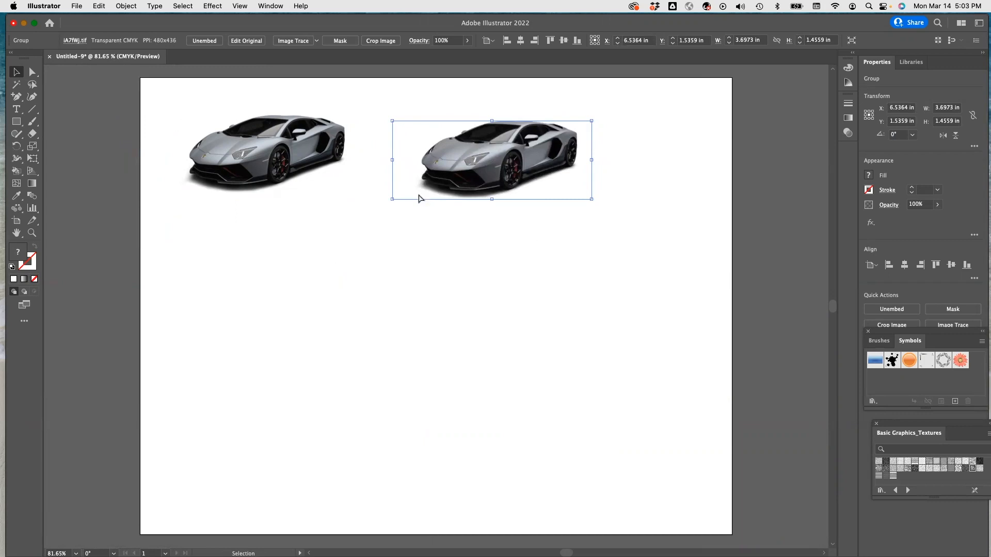
key(super+v)
drag(422, 289, 231, 256)
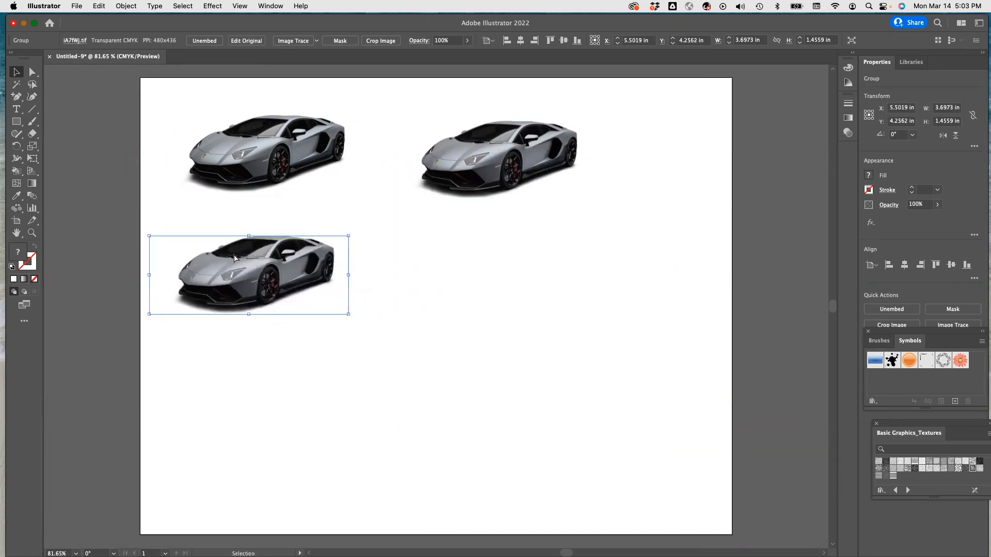
key(super+v)
drag(411, 308, 484, 269)
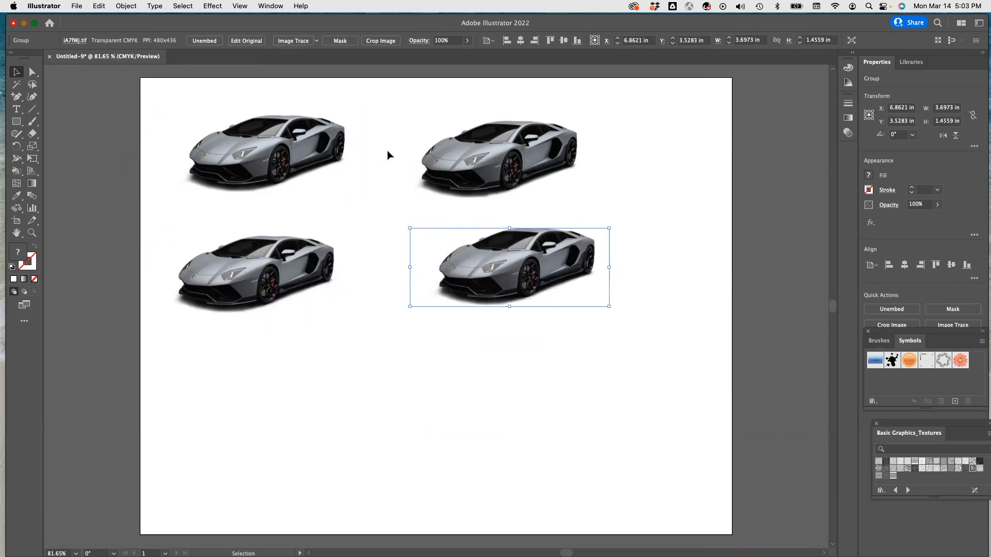
- Apply a horizontal Bulge warp with 50% bend to the upper-right car
click(485, 157)
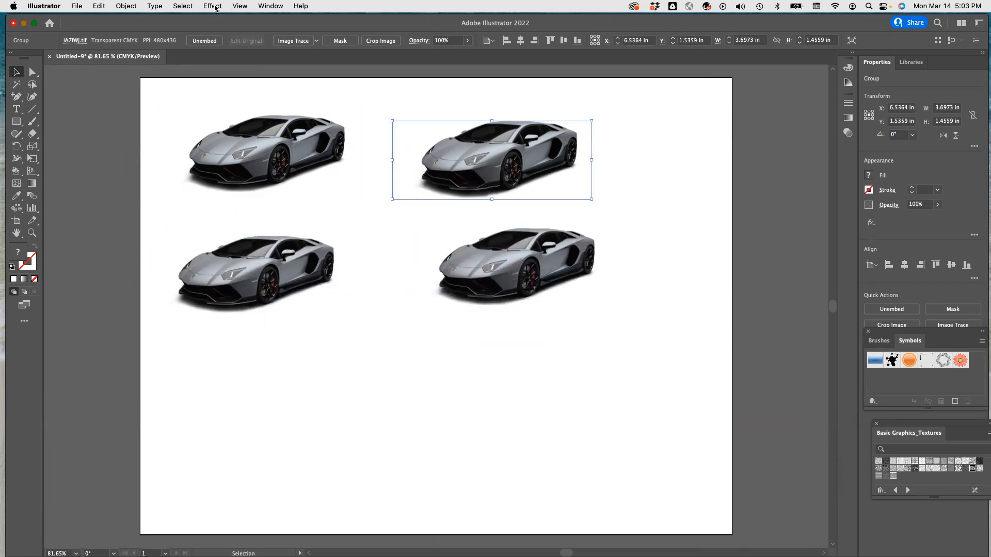
click(213, 6)
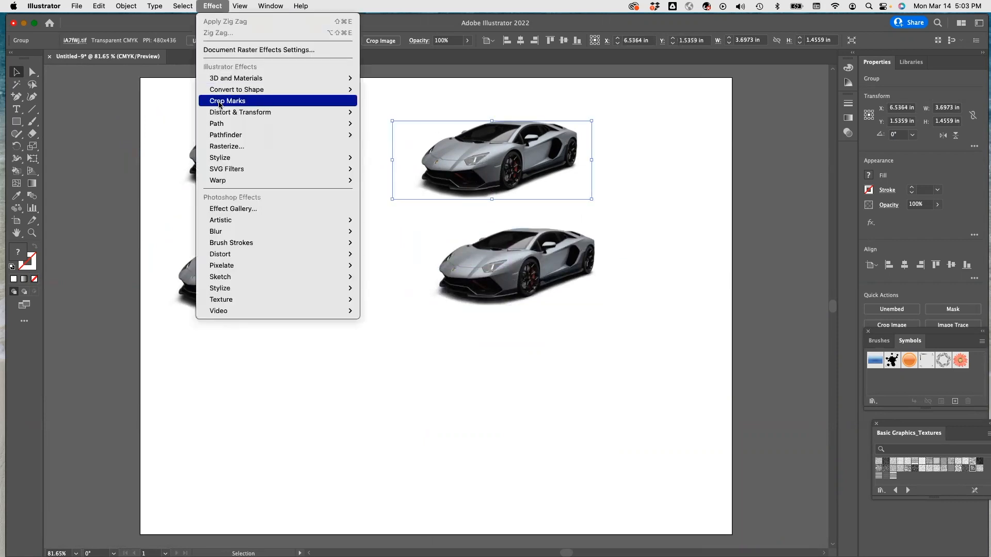
mouse_move(232, 181)
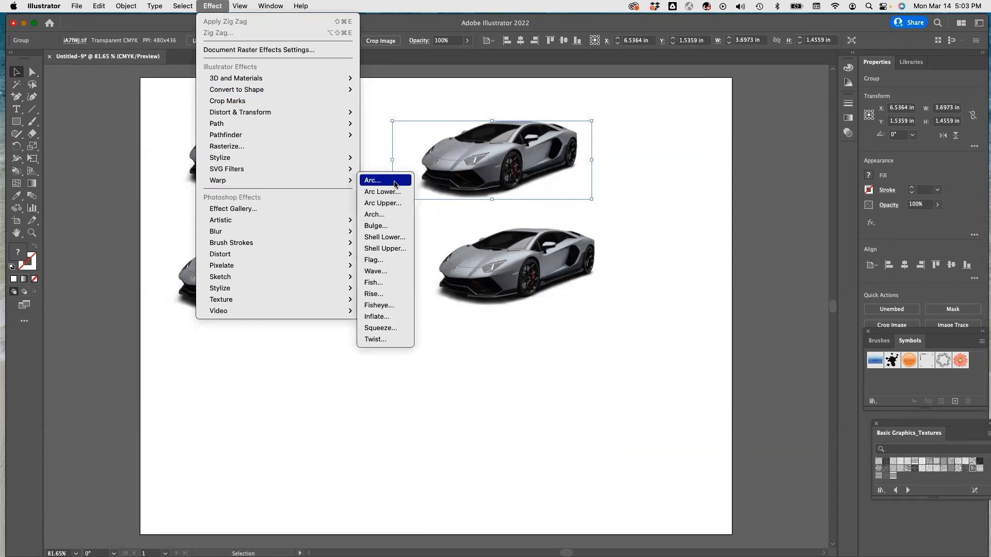
click(380, 227)
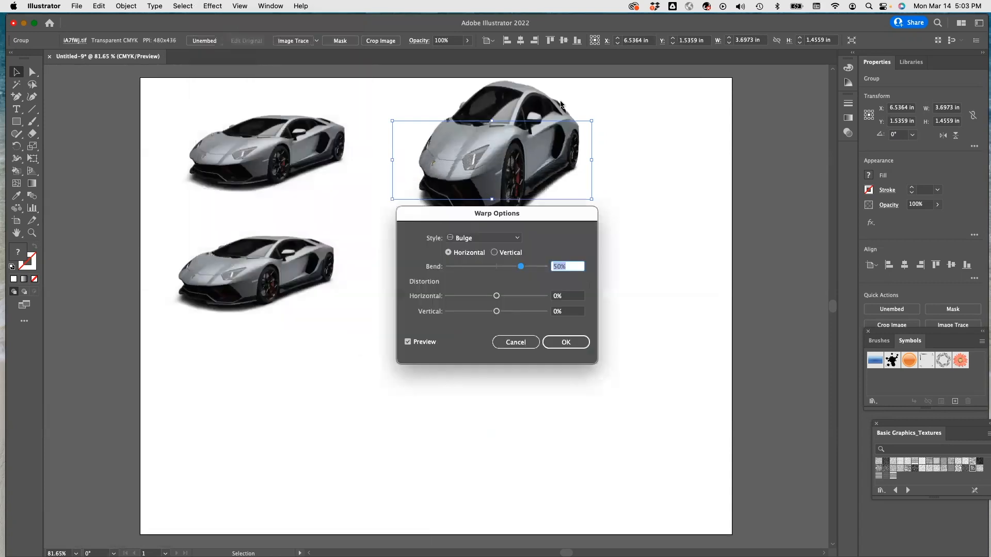
click(565, 342)
- Apply a horizontal Wave warp to the lower-left car with 50% bend, 30% horizontal distortion and a slight vertical distortion
click(262, 271)
click(212, 6)
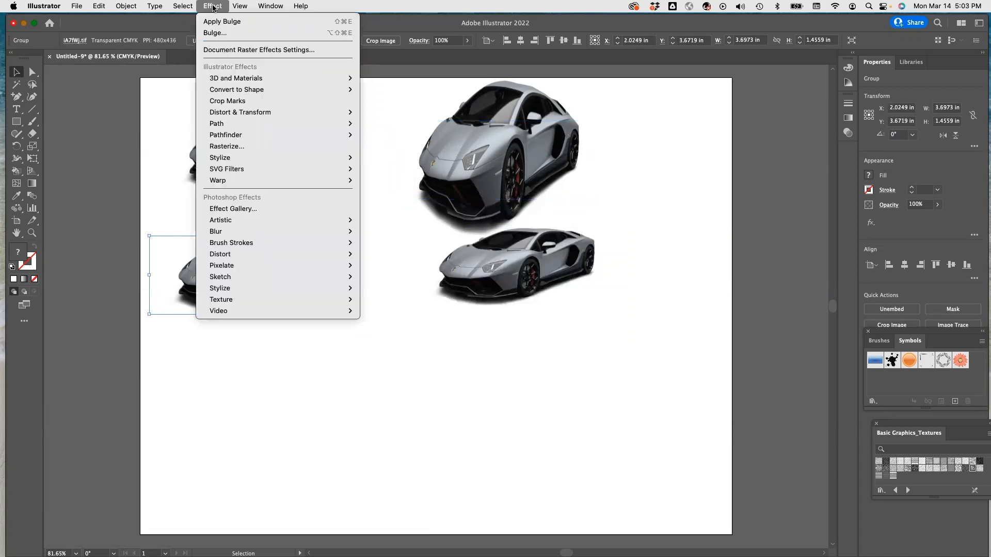
mouse_move(317, 182)
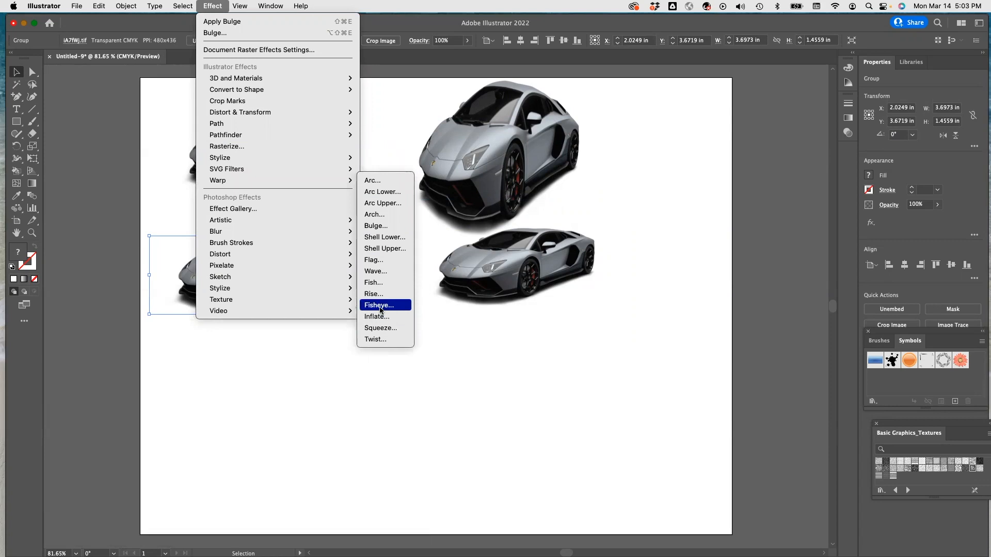
click(381, 272)
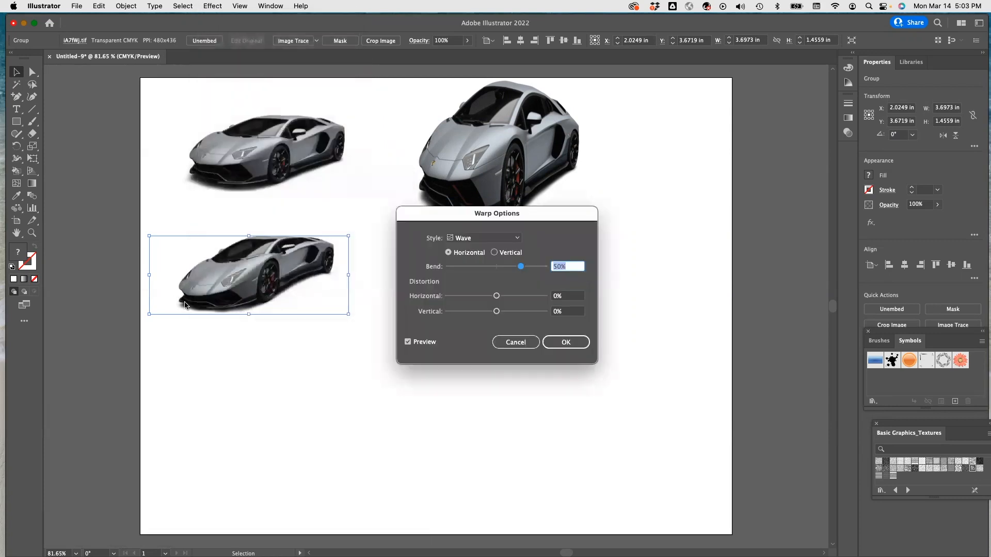
drag(496, 295, 513, 299)
click(409, 344)
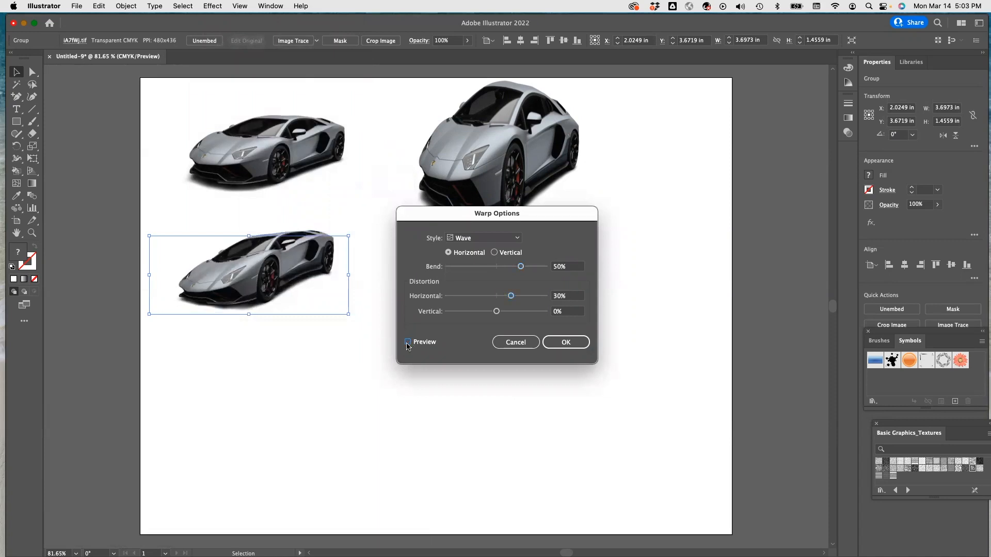
drag(496, 312, 508, 315)
click(566, 342)
- Try a Multiply drop shadow on the lower-right car with 75% opacity, 0.0972 in offsets and 0.0694 in blur, and undo it
click(502, 274)
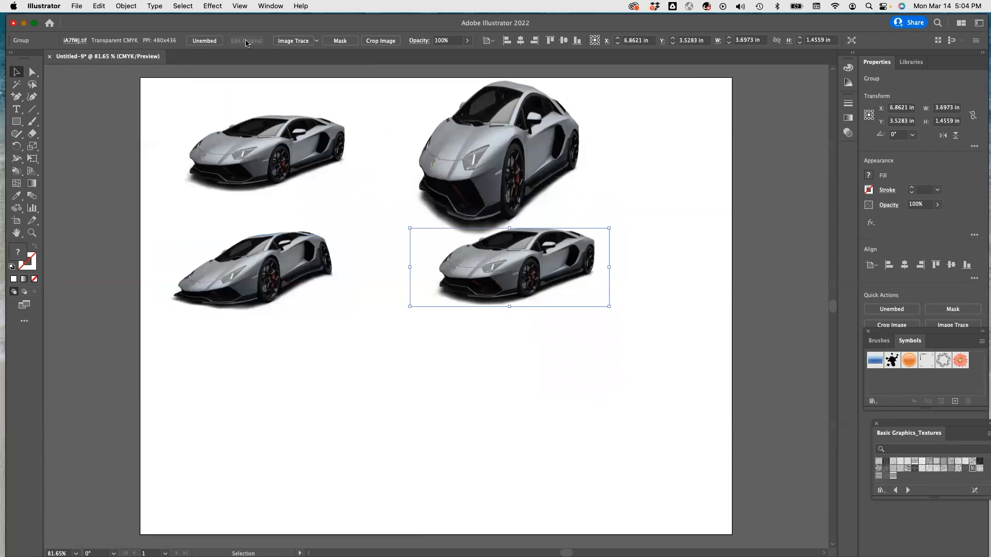
click(212, 6)
mouse_move(239, 166)
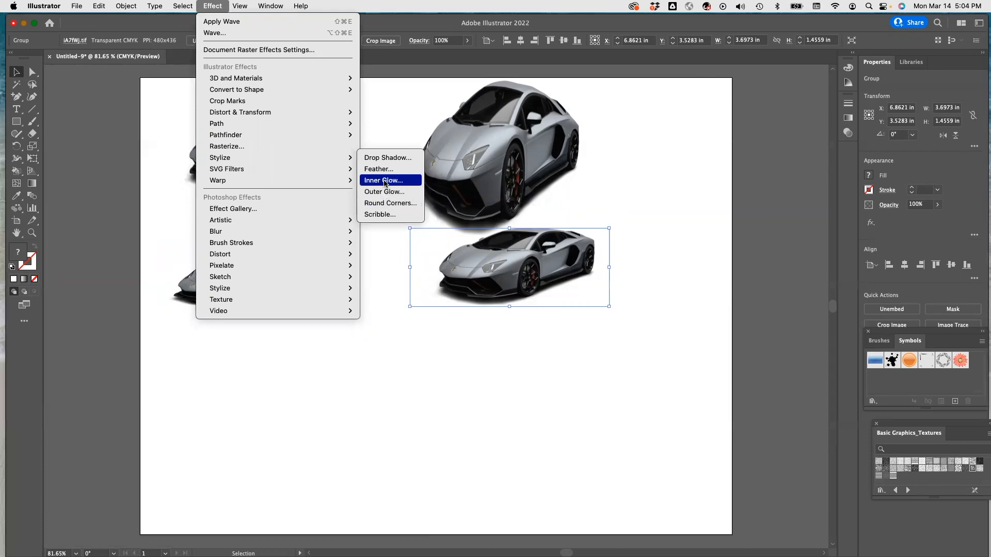
click(388, 158)
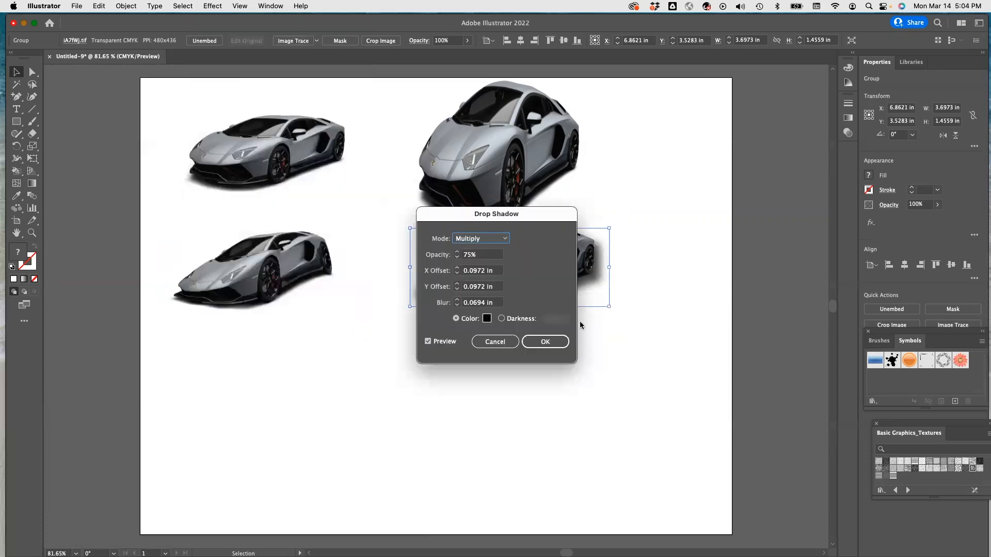
drag(526, 211, 324, 213)
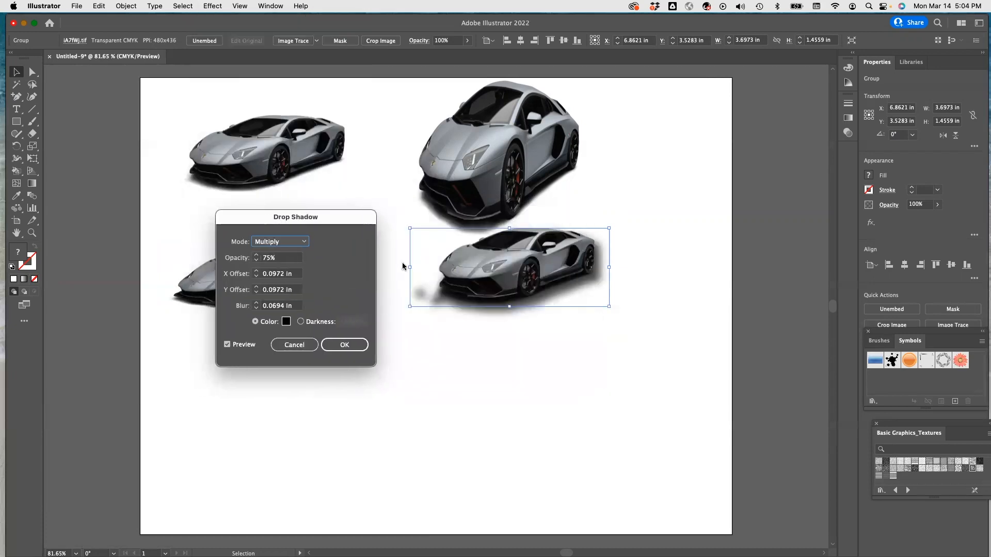
click(343, 345)
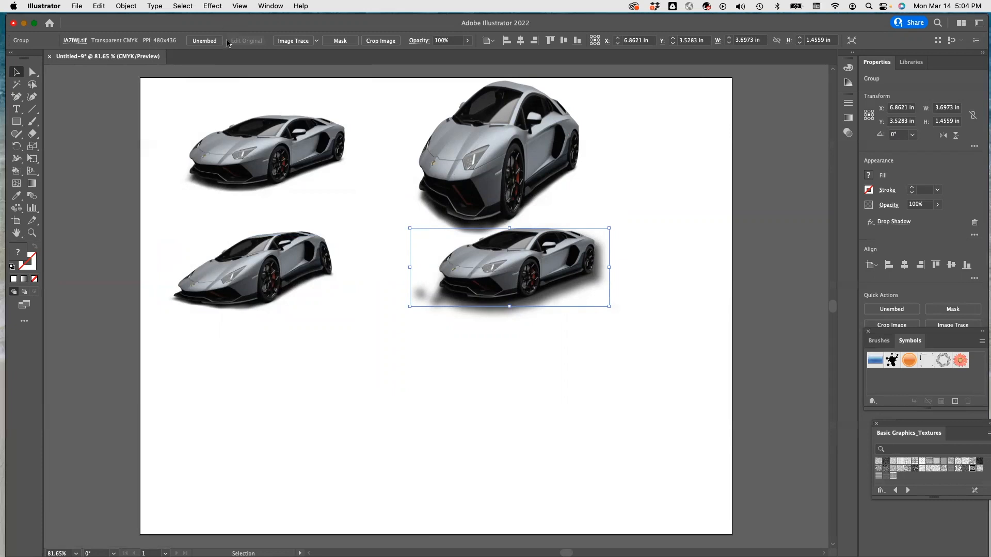
key(super+z)
- Try the 3D Revolve effect at 360° on the lower-right car and undo it
click(215, 7)
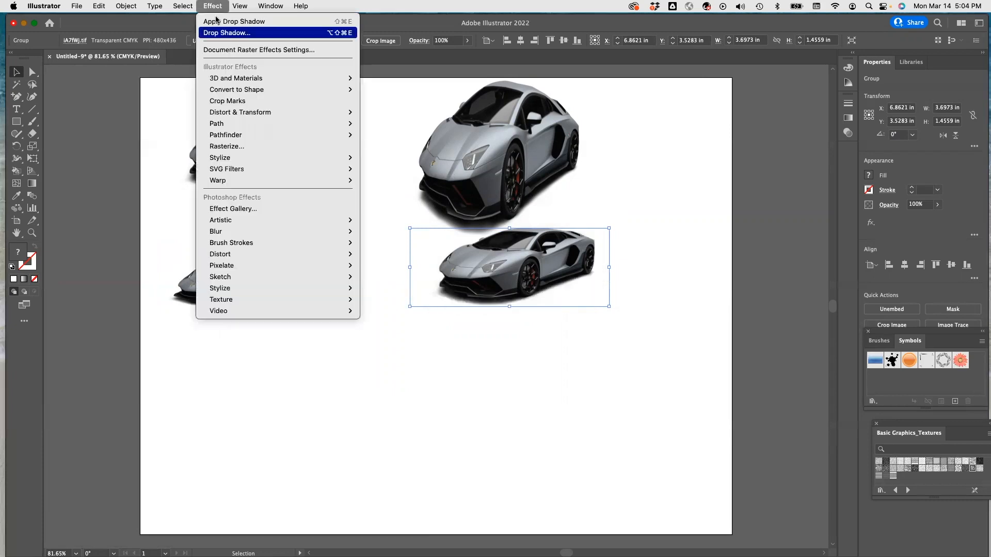
mouse_move(242, 136)
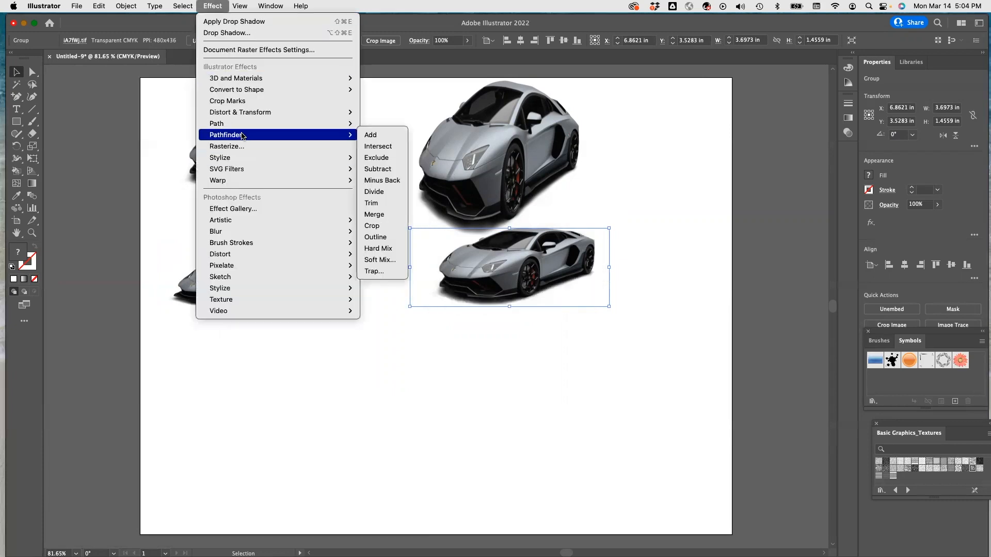
mouse_move(265, 79)
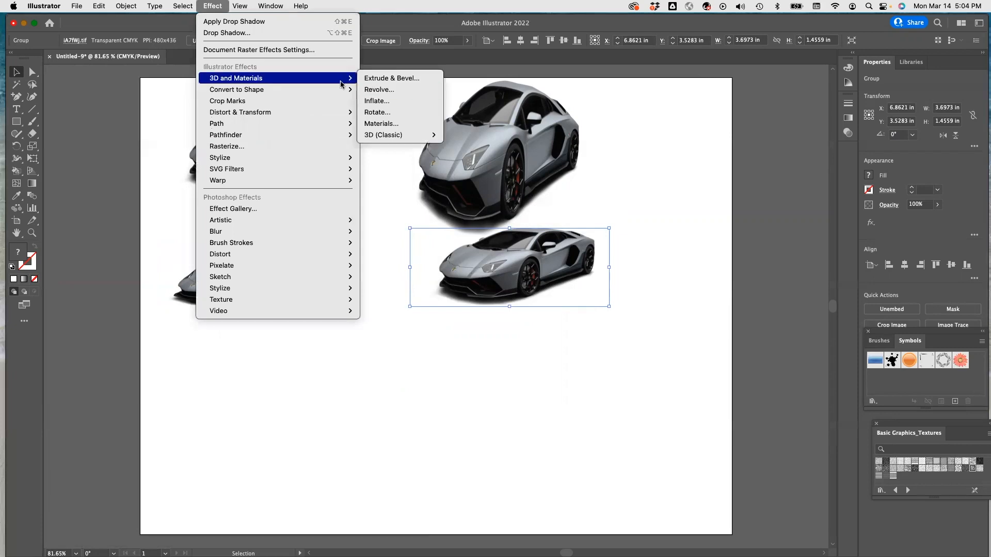
click(386, 89)
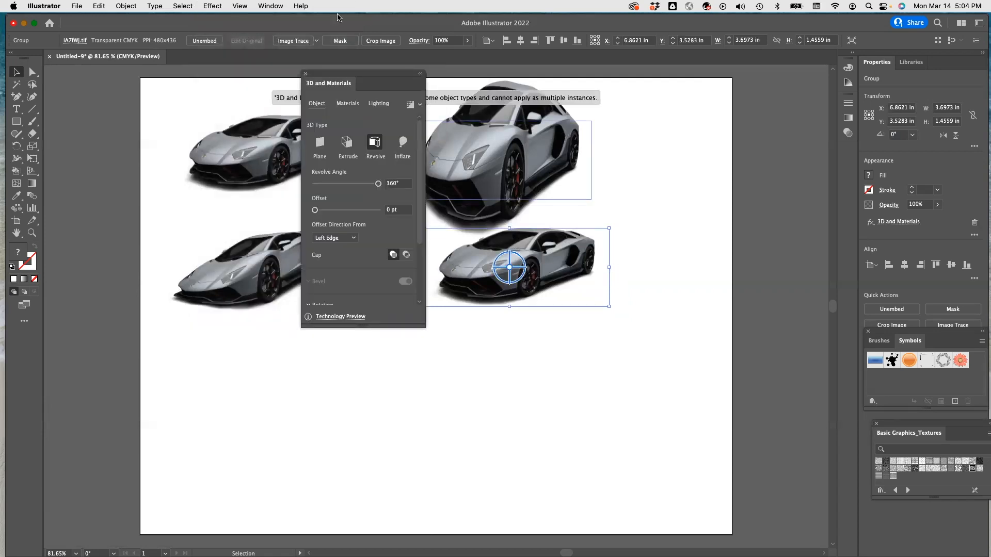
click(306, 75)
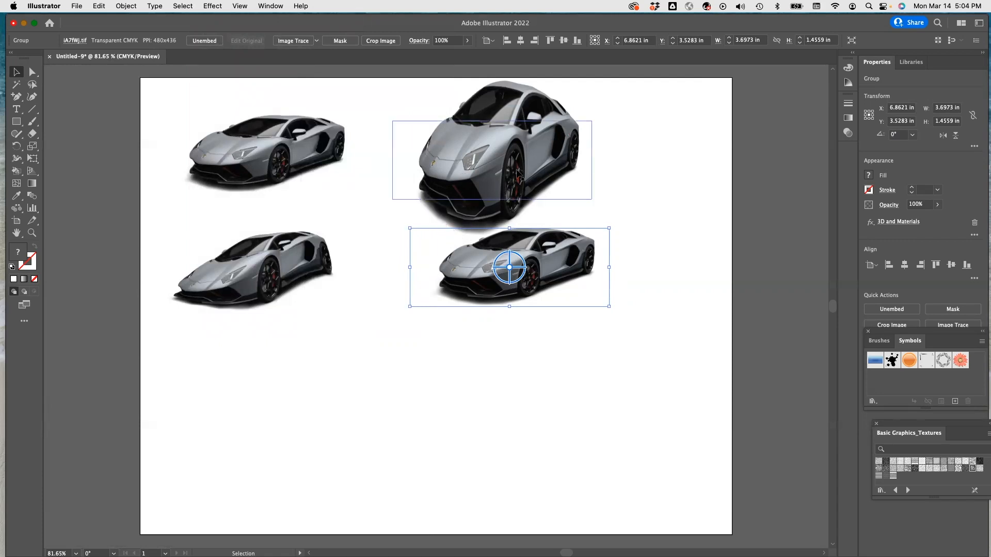
key(super+z)
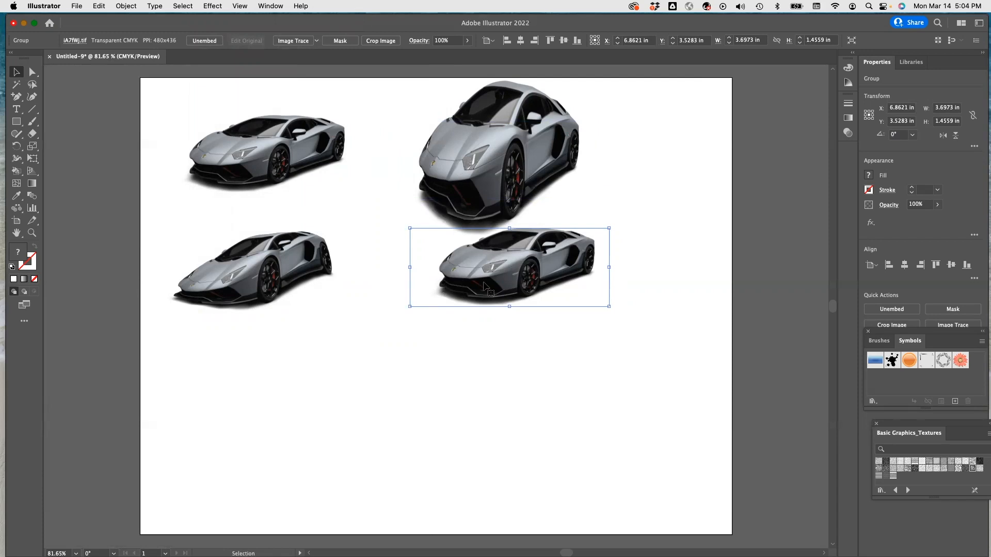
- Undo the Wave warp and remove the two lower car copies by undoing further
key(super+z)
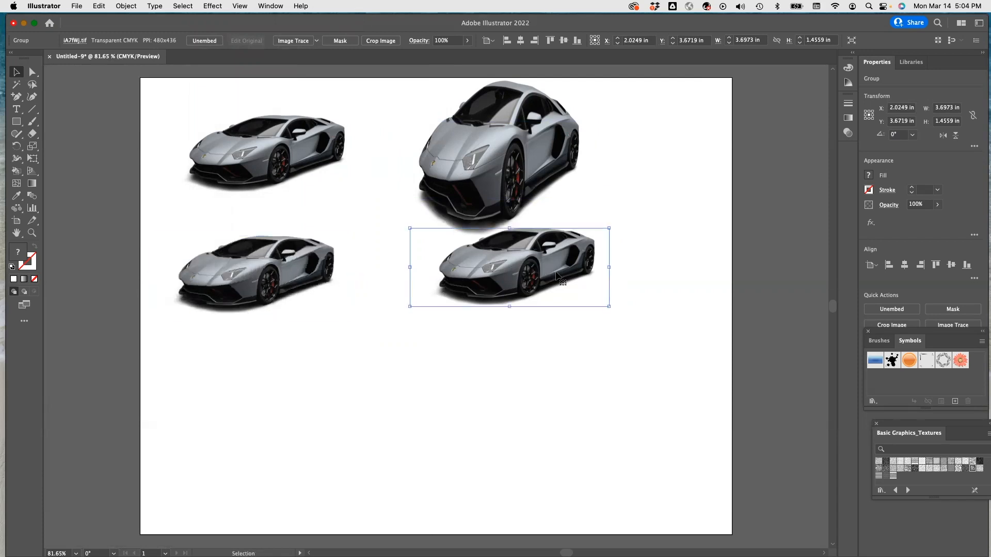
key(super+z)
key(super+z)
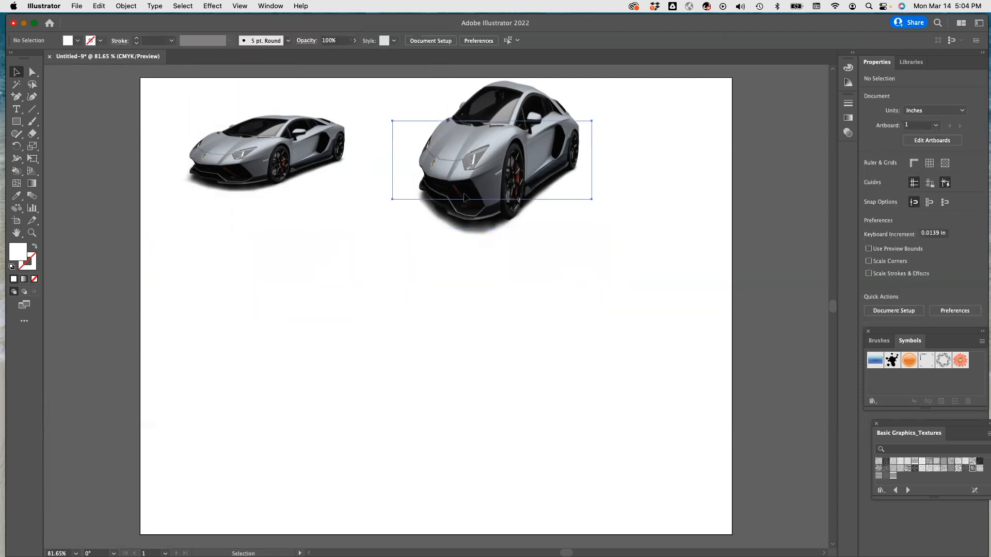
- Undo the second car copy and delete the remaining original car to empty the artboard
key(super+z)
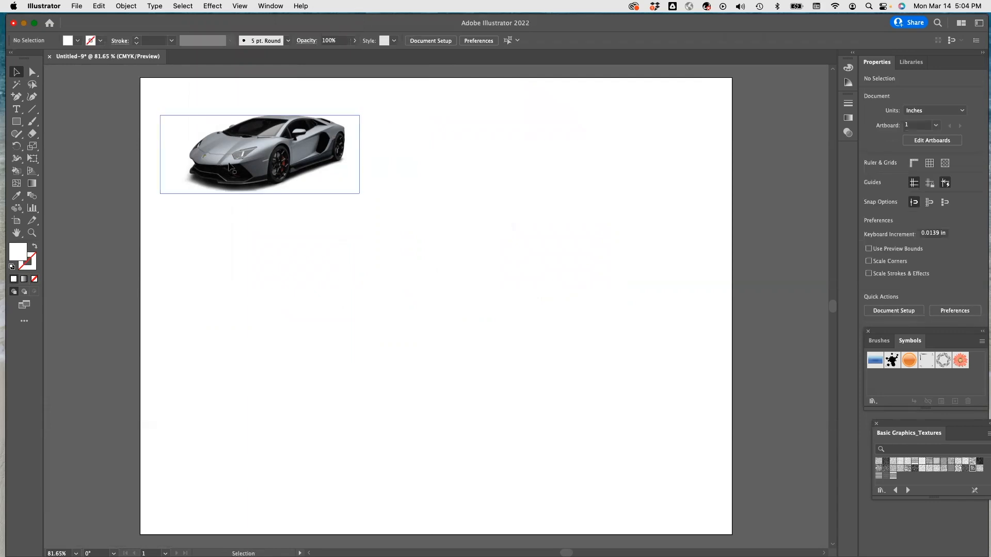
click(229, 164)
key(Delete)
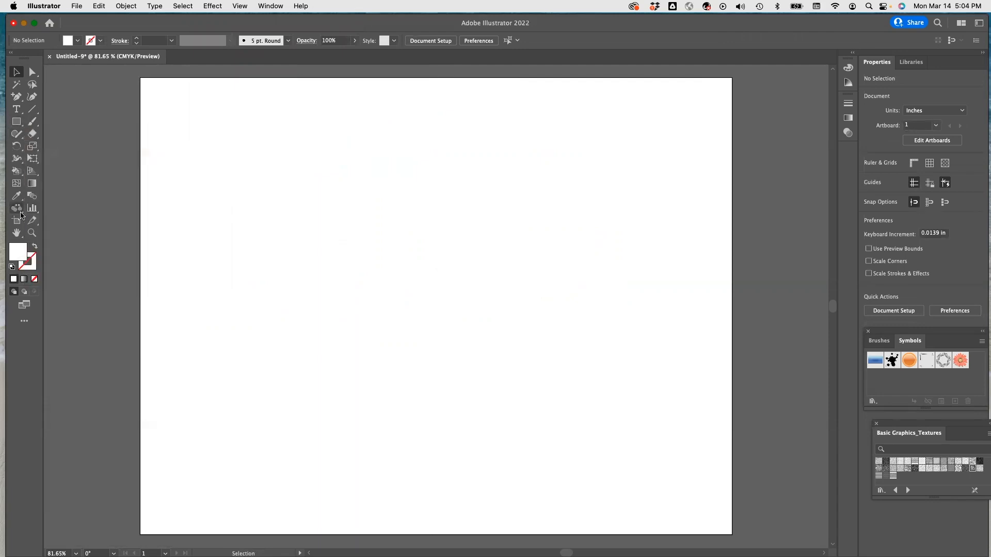
- Choose the Symbol Sprayer tool and open the Nature symbol library
click(19, 124)
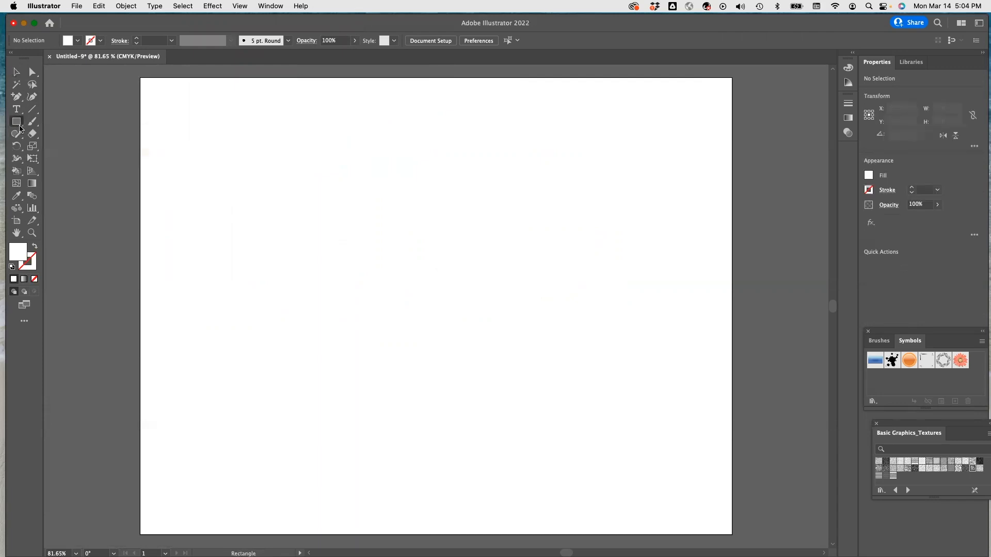
click(20, 128)
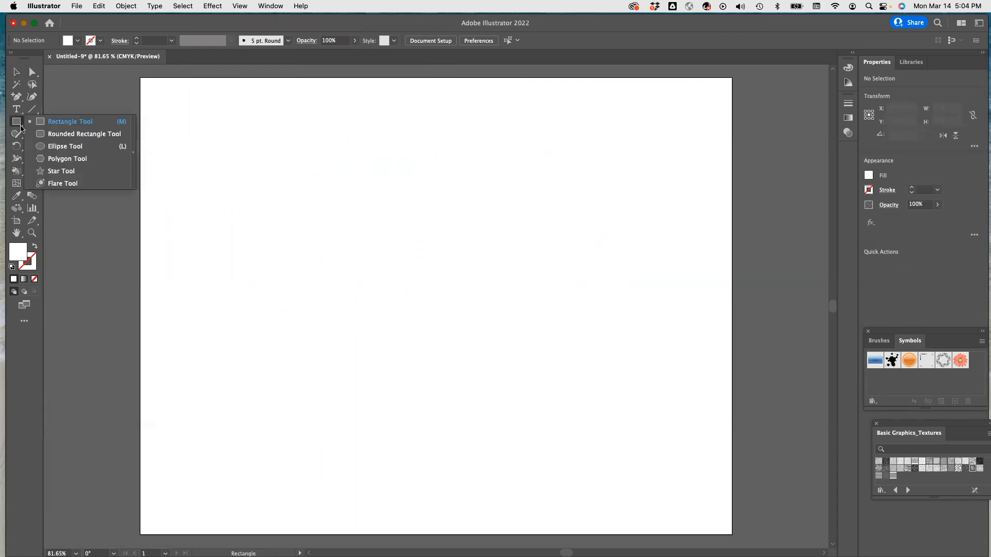
click(22, 214)
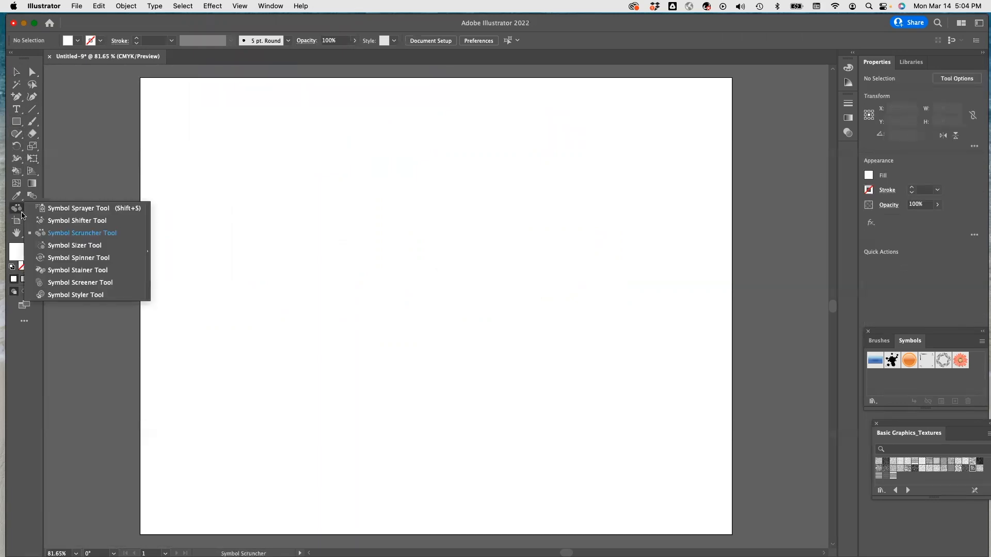
click(65, 208)
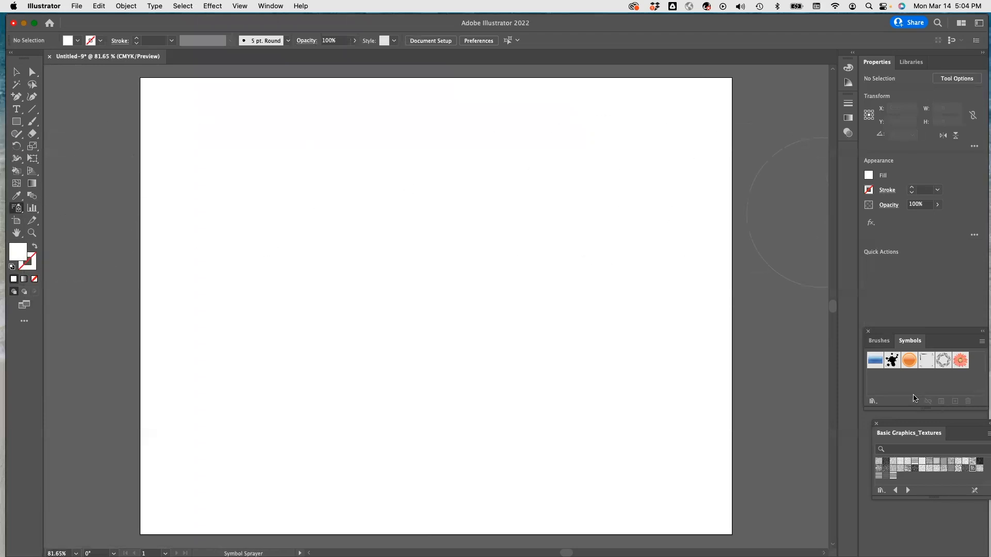
click(879, 406)
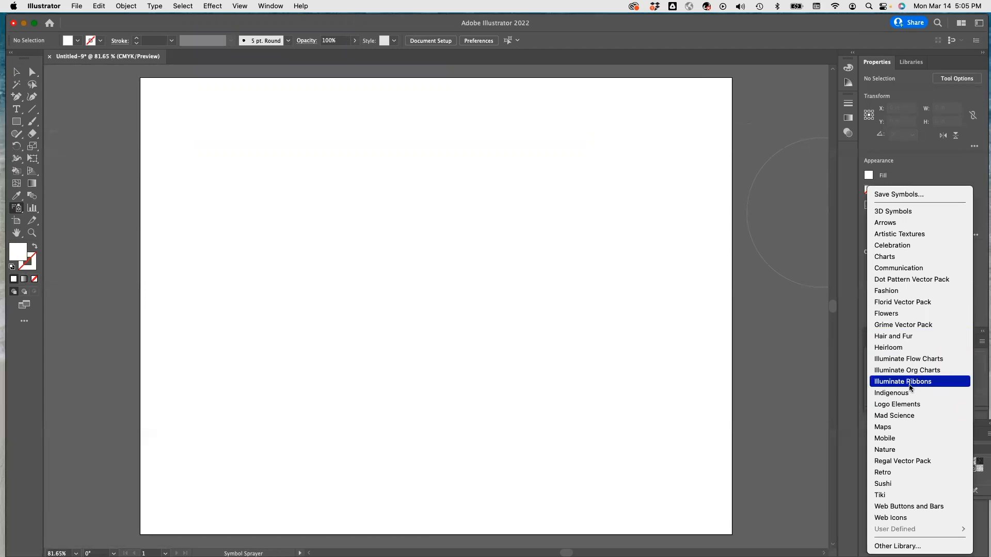
click(884, 450)
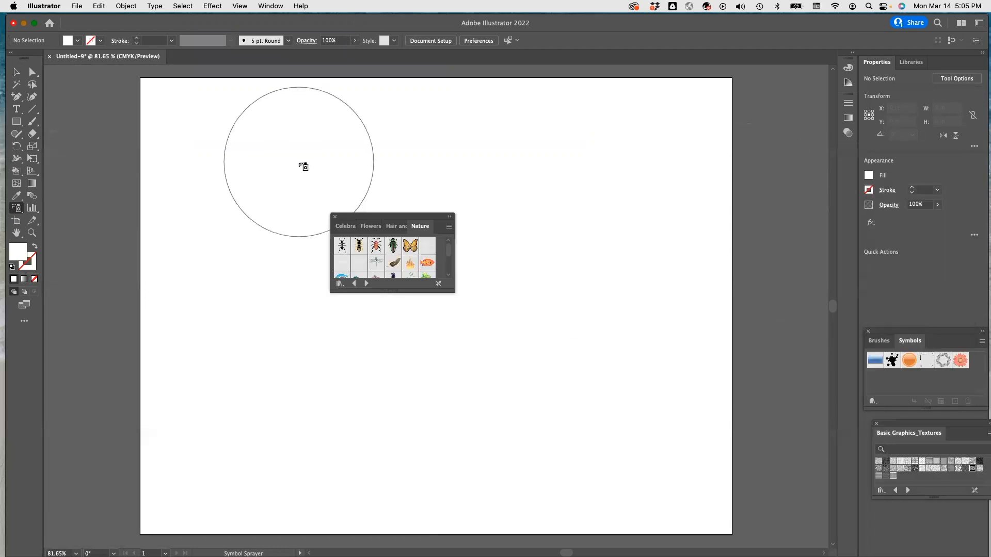
- Spray one Butterfly symbol, close the library and move the butterfly up to about X 2.09 in, Y 1.51 in
click(410, 246)
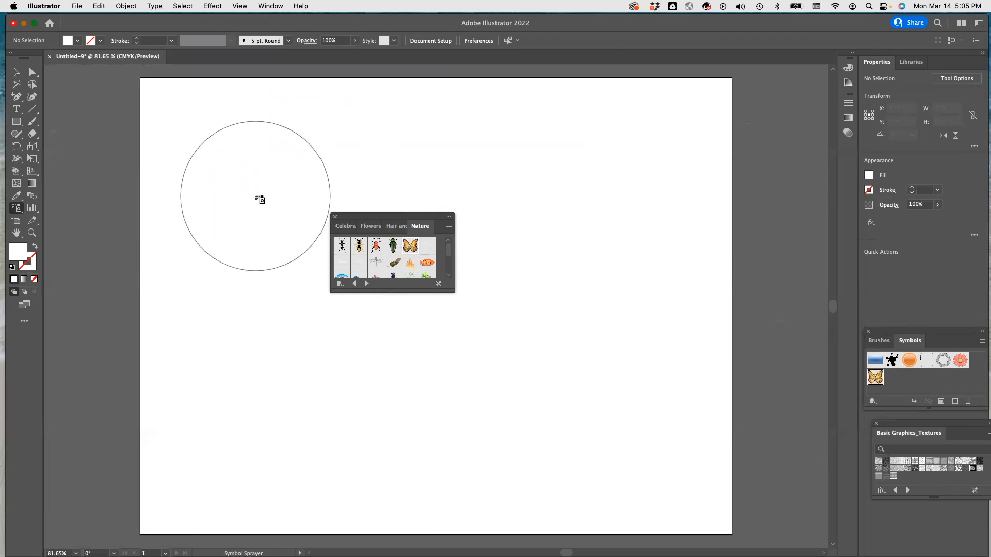
click(257, 196)
click(334, 217)
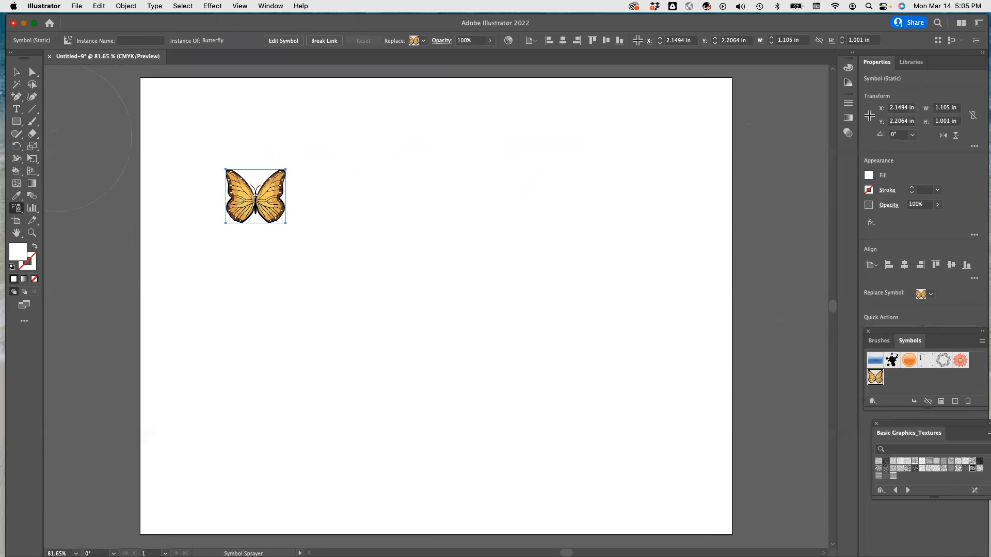
click(17, 72)
drag(253, 177, 238, 157)
key(a)
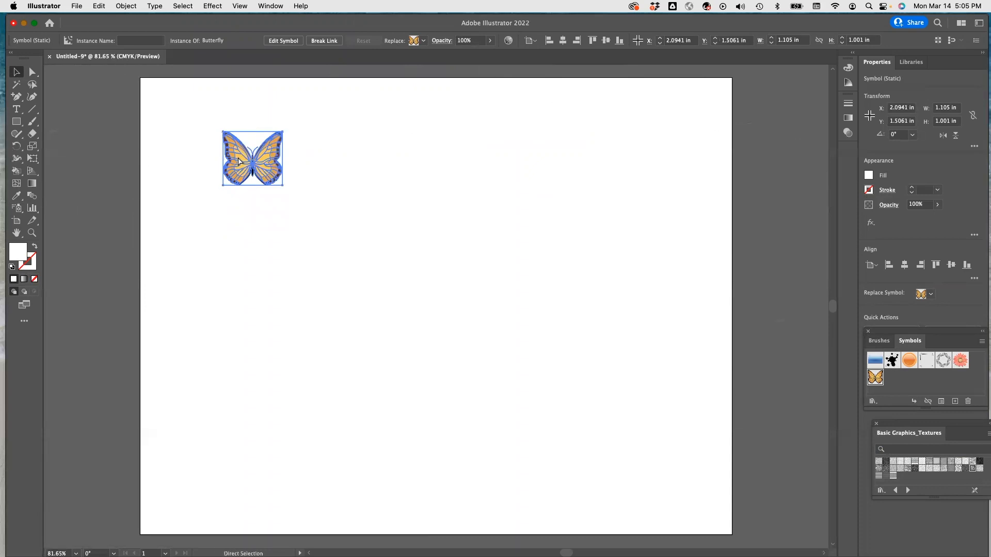
key(v)
- Paste two copies of the butterfly and line them up beside the original in an evenly spaced row
key(super+c)
key(super+v)
drag(449, 309, 406, 161)
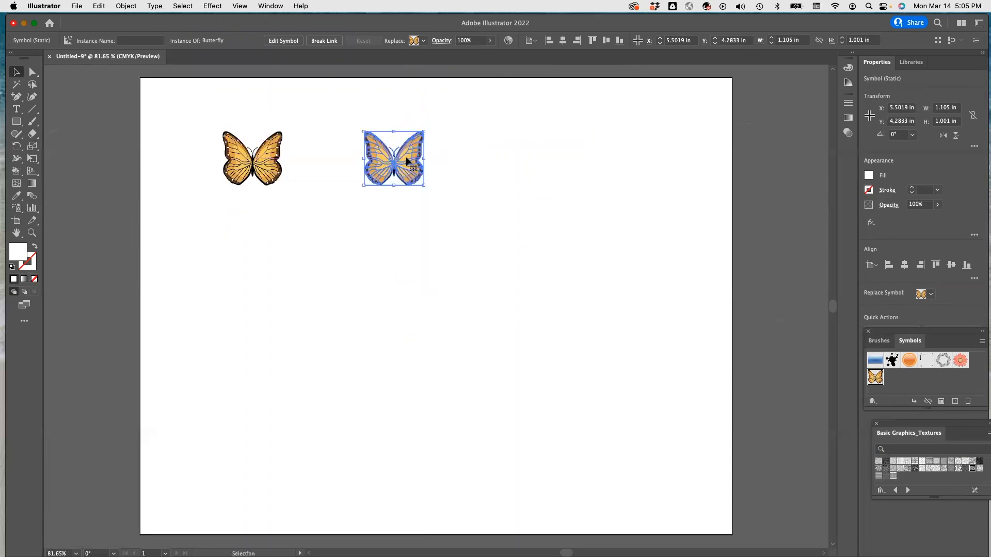
key(super+v)
drag(459, 325, 523, 167)
drag(417, 165, 378, 165)
drag(513, 177, 446, 177)
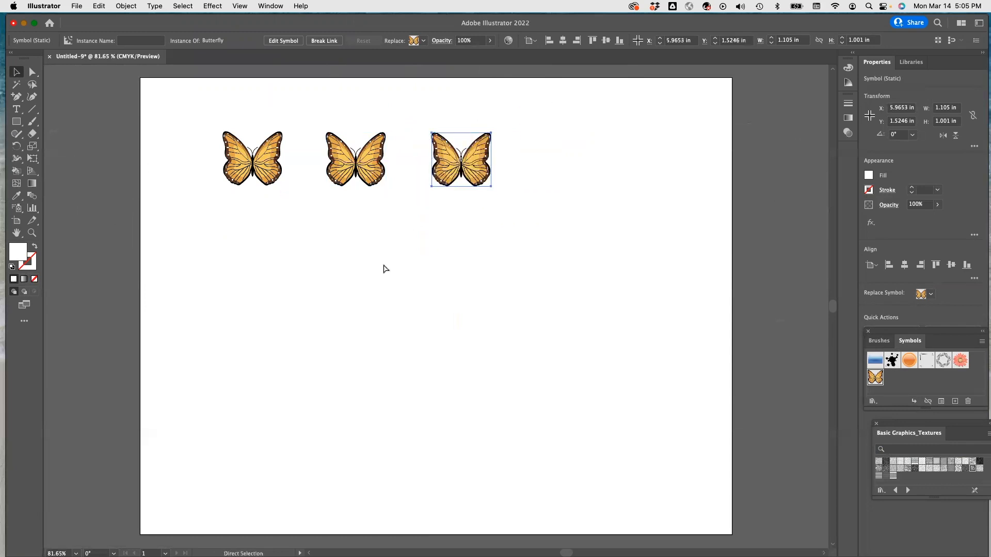
key(cmd+v)
drag(435, 290, 618, 142)
click(422, 321)
key(cmd+z)
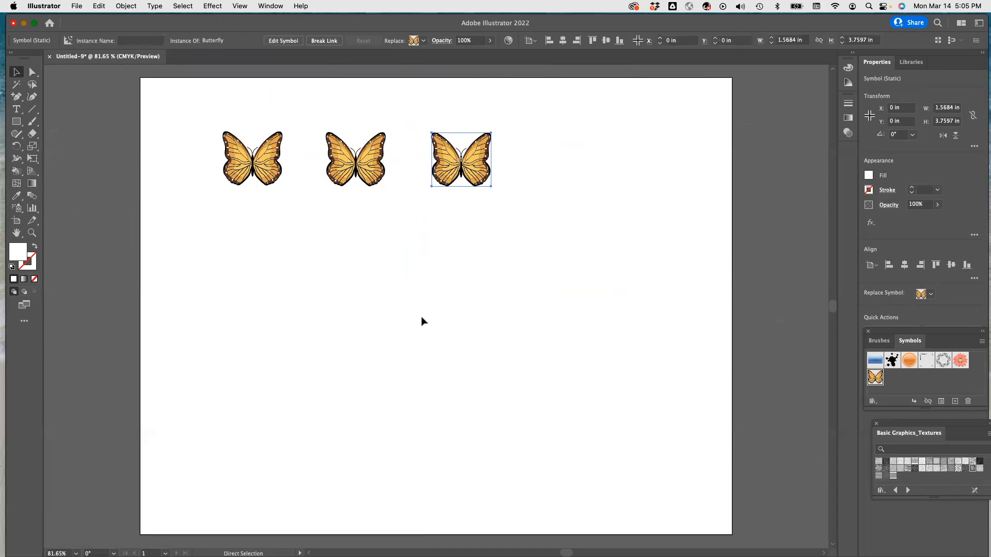
- Paste a fourth butterfly and place it at the end of the row, at about X 8.37 in, Y 1.57 in
click(452, 179)
key(cmd+v)
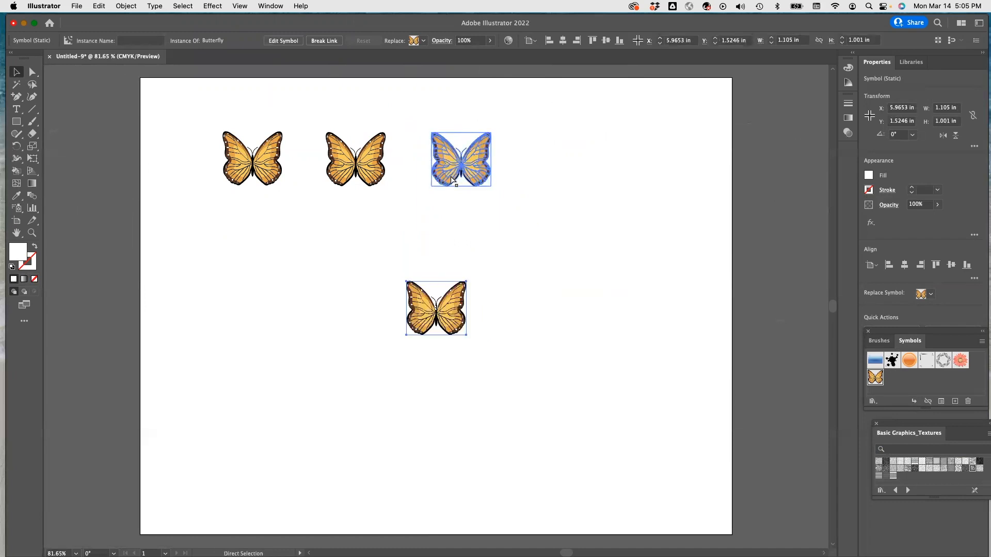
drag(439, 292, 591, 144)
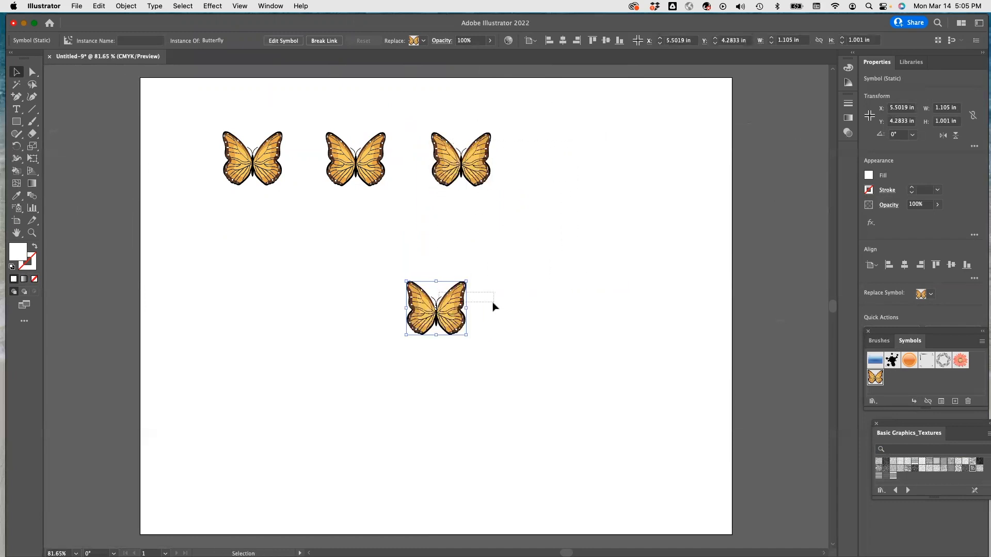
drag(459, 299, 609, 157)
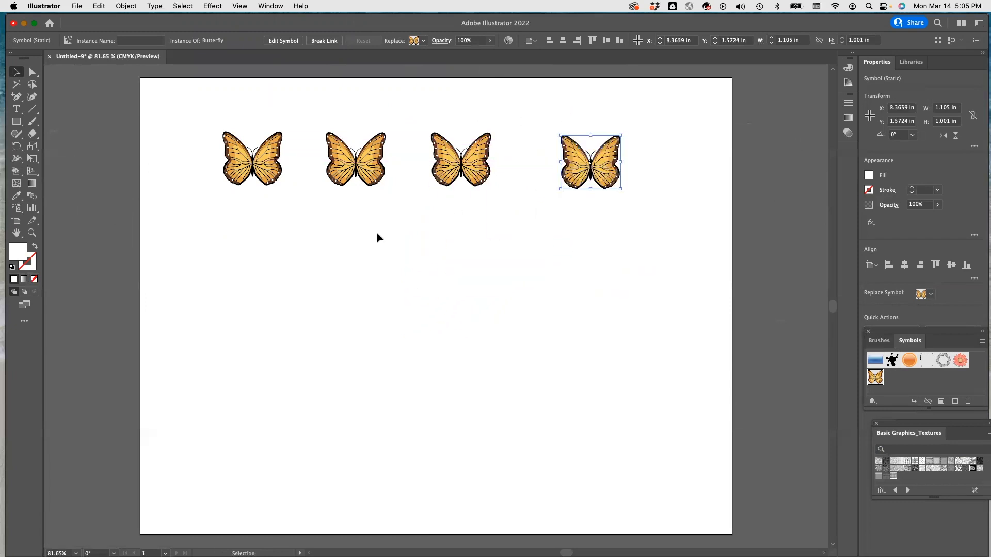
- Duplicate the row of four butterflies into two more rows below it and deselect everything
key(super+v)
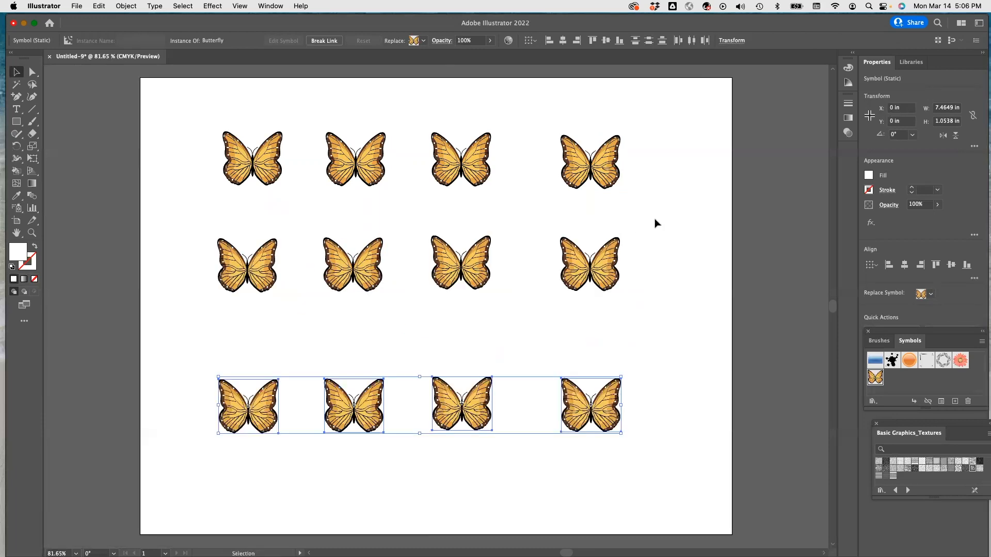
click(655, 223)
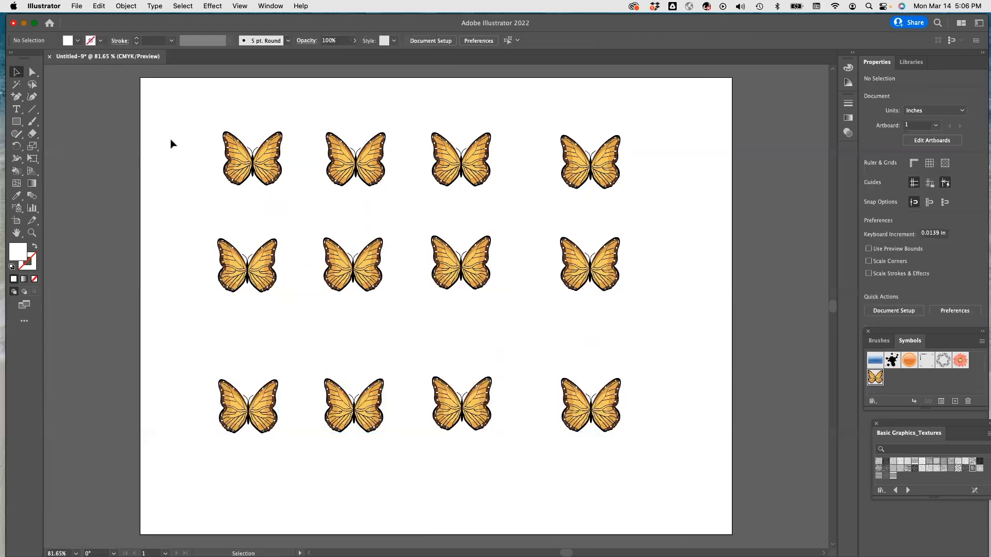
- Add the text label Original and centre it just beneath the first butterfly of the upper row
click(16, 109)
click(237, 194)
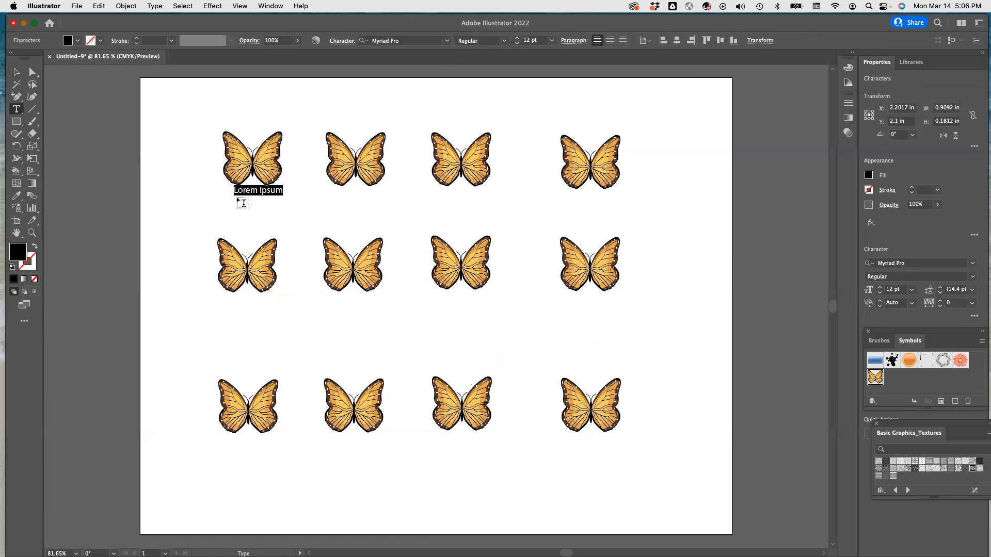
text(Original)
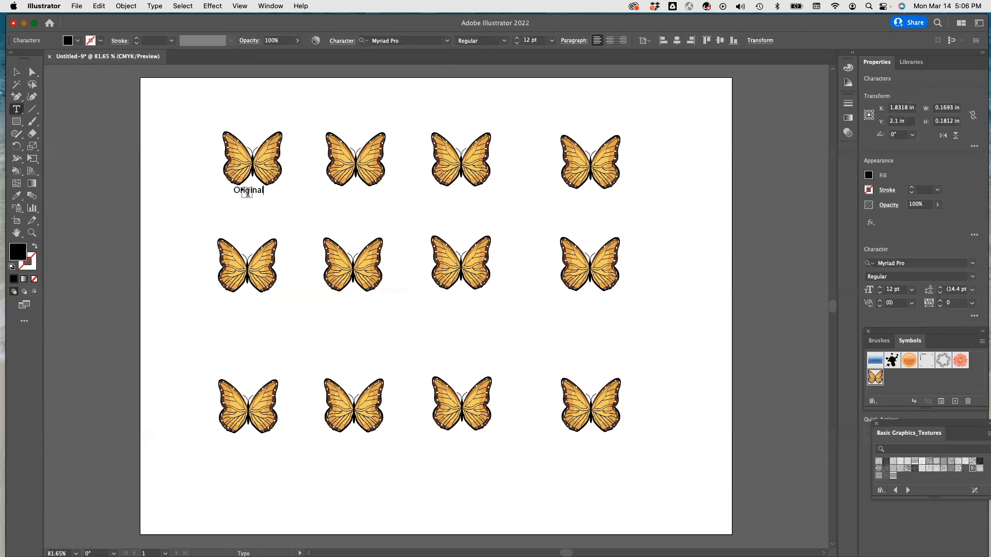
click(16, 71)
drag(245, 195, 247, 204)
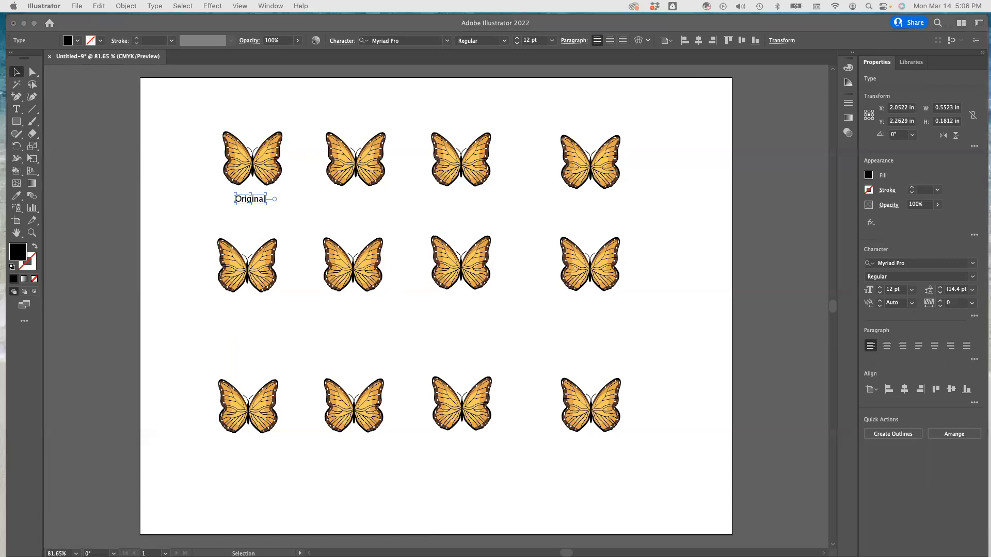
- Consult the 8 Effects b sample in Chrome and add the title Illustrator Effects above the first row of butterflies in Illustrator
drag(70, 3, 171, 57)
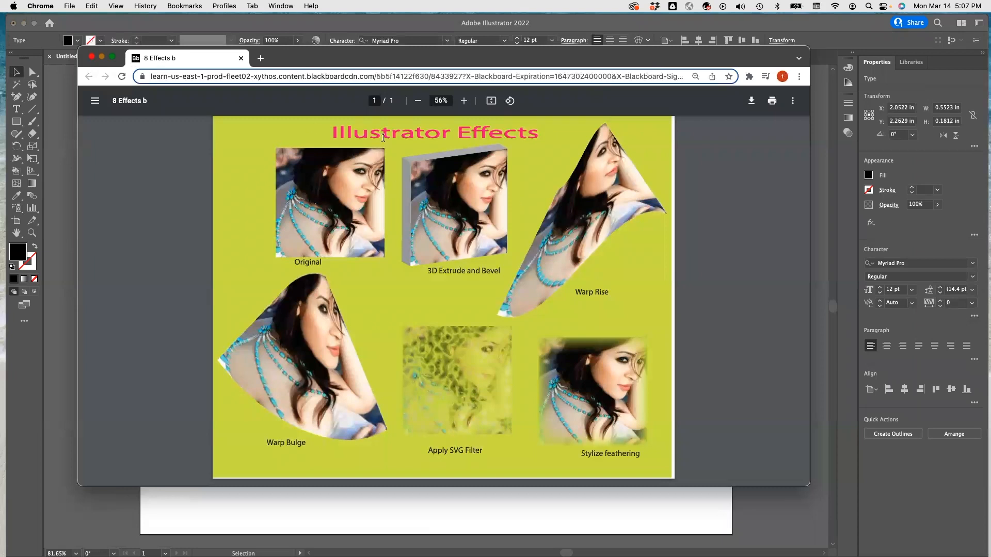
drag(299, 63, 0, 68)
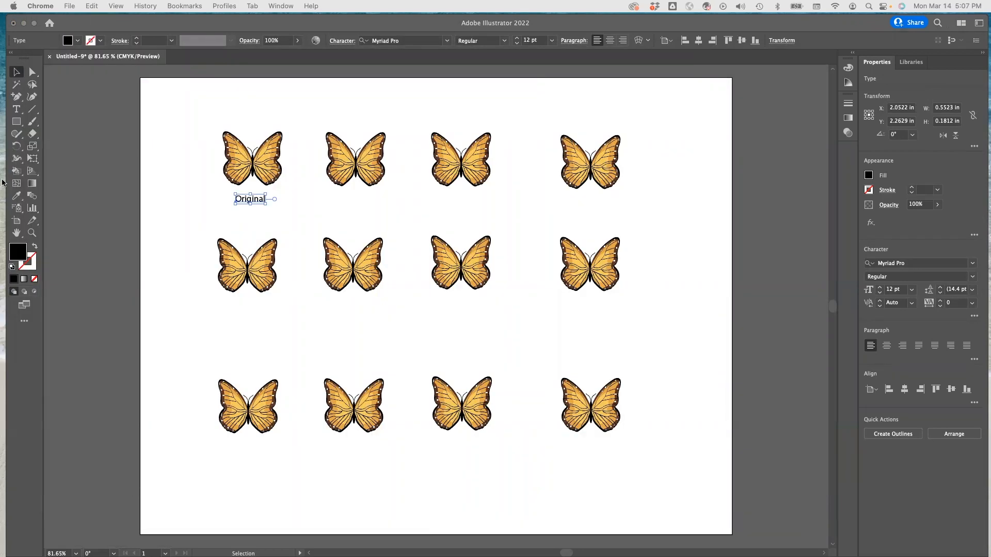
click(17, 110)
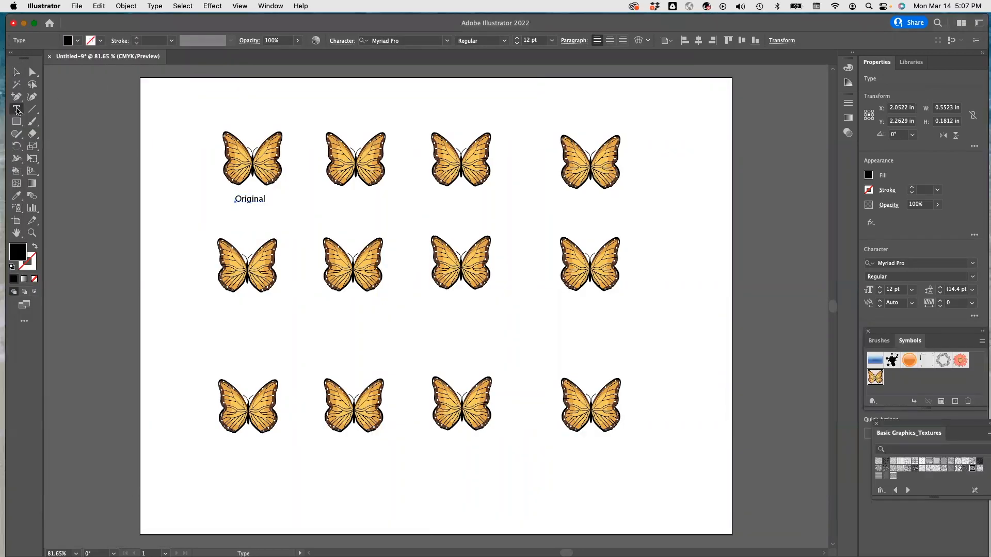
click(350, 96)
key(BackSpace)
text(Illustrator Effects)
- Set the title to 36 pt with a dark green fill and reposition it above the butterflies
key(super+a)
scroll(403, 82, down, 1)
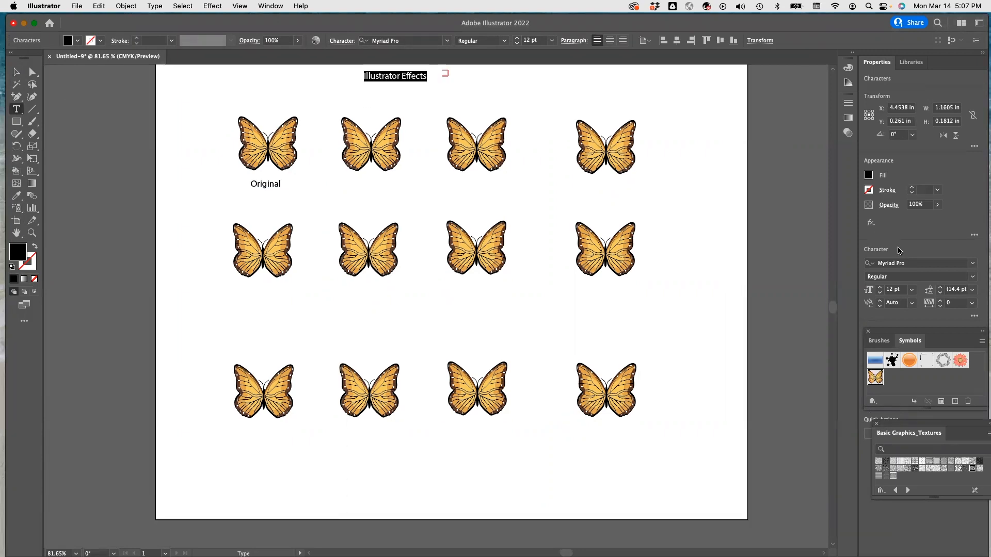
click(912, 290)
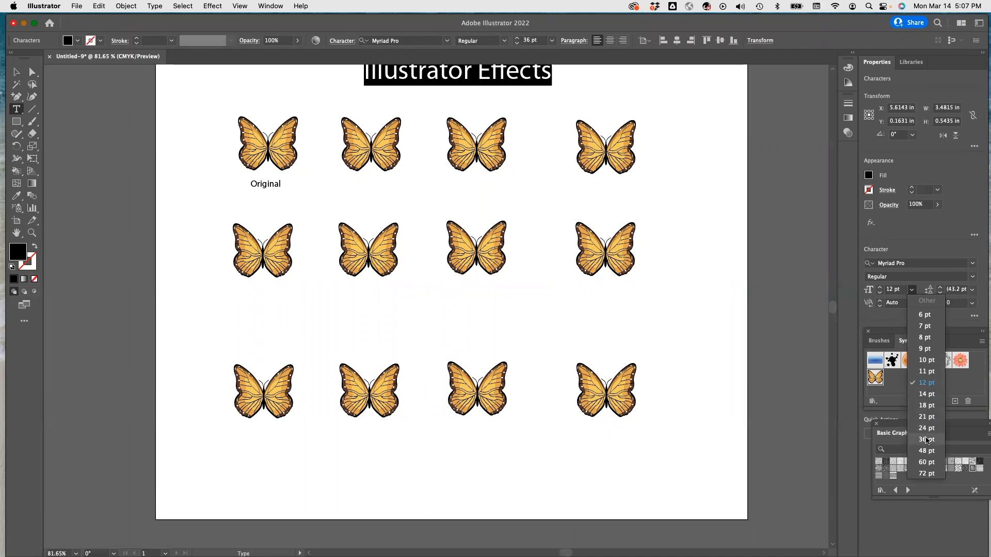
click(925, 441)
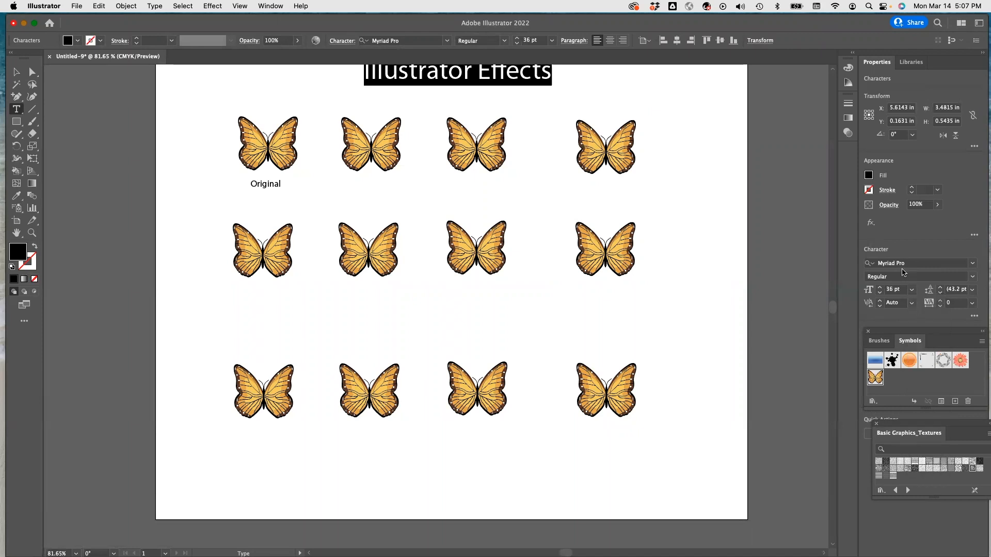
click(869, 175)
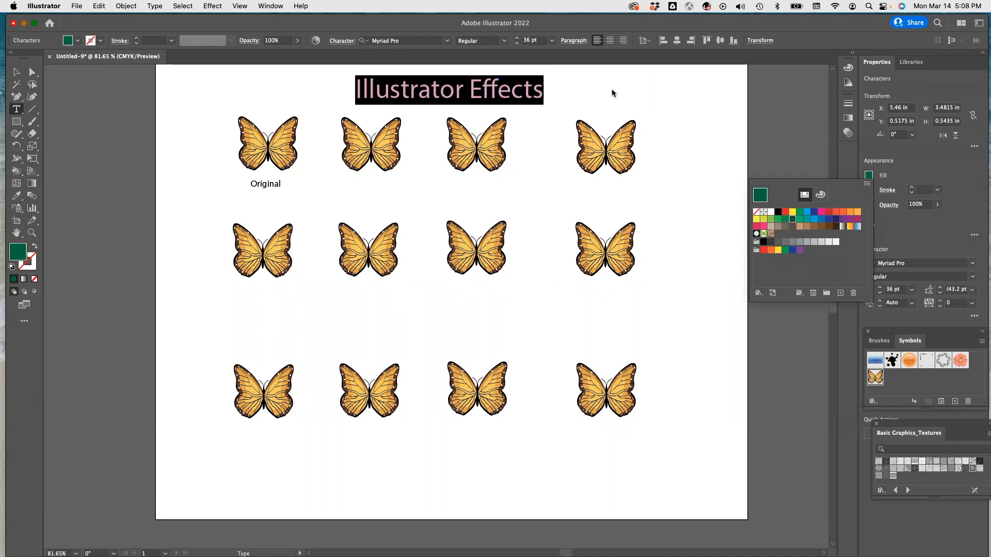
click(611, 89)
click(671, 219)
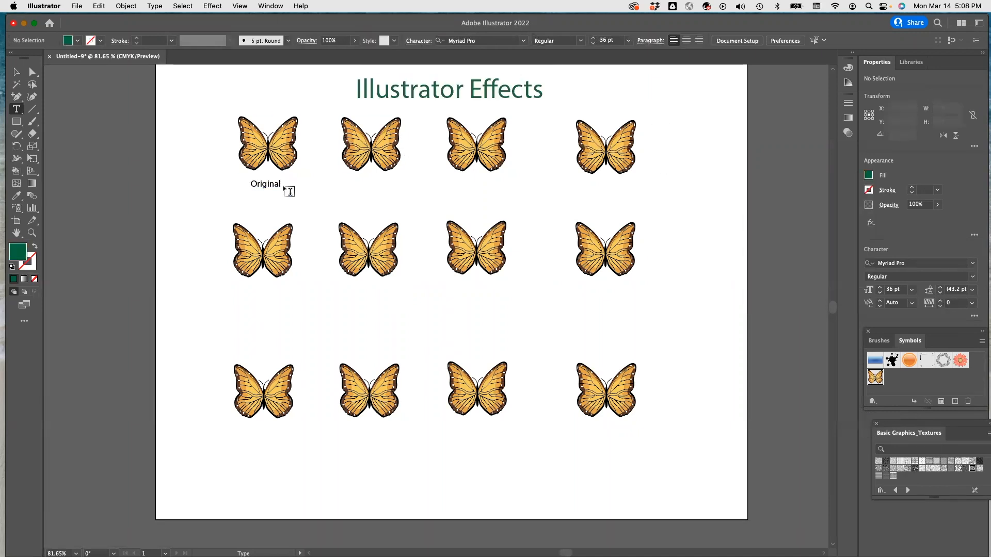
- Copy the Original label and place the copy beneath the second butterfly of the first row
drag(280, 184, 244, 183)
key(super+c)
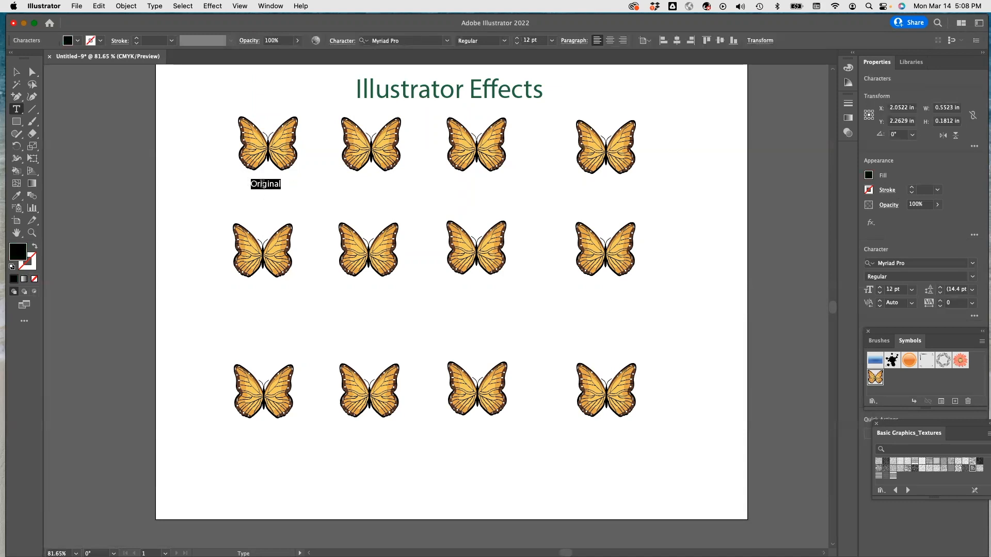
key(Escape)
key(super+v)
click(437, 307)
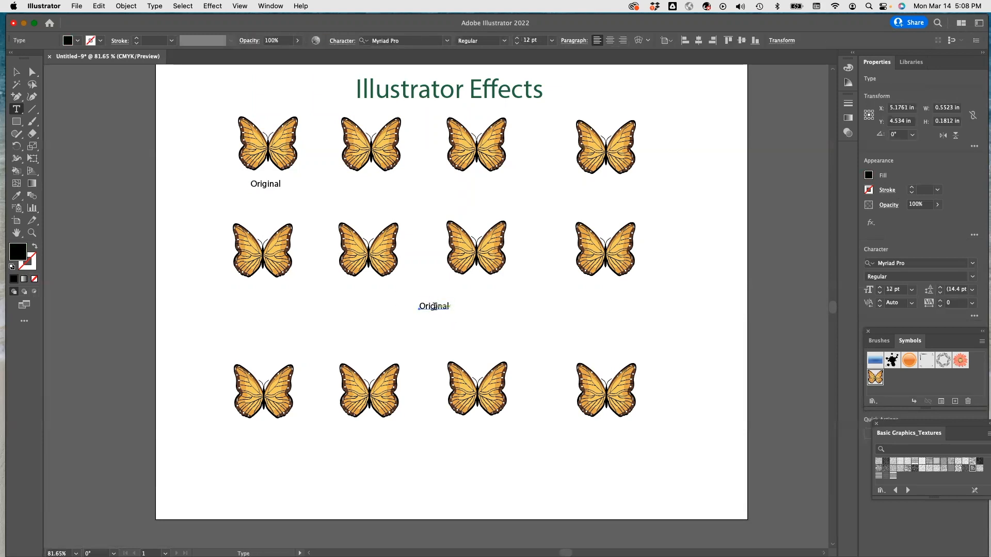
click(16, 71)
drag(433, 309, 366, 187)
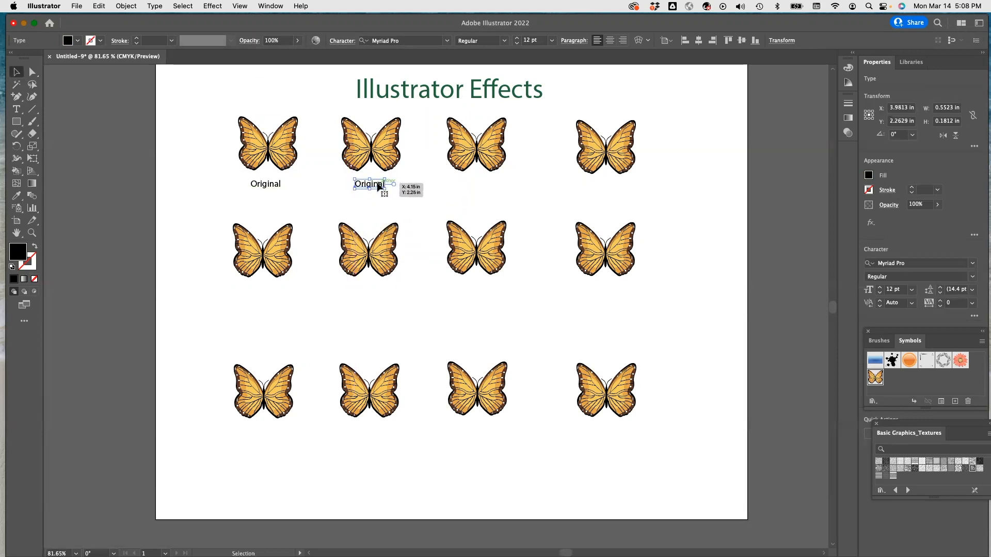
- Apply the 3D Extrude & Bevel effect to the second butterfly of the first row
click(373, 146)
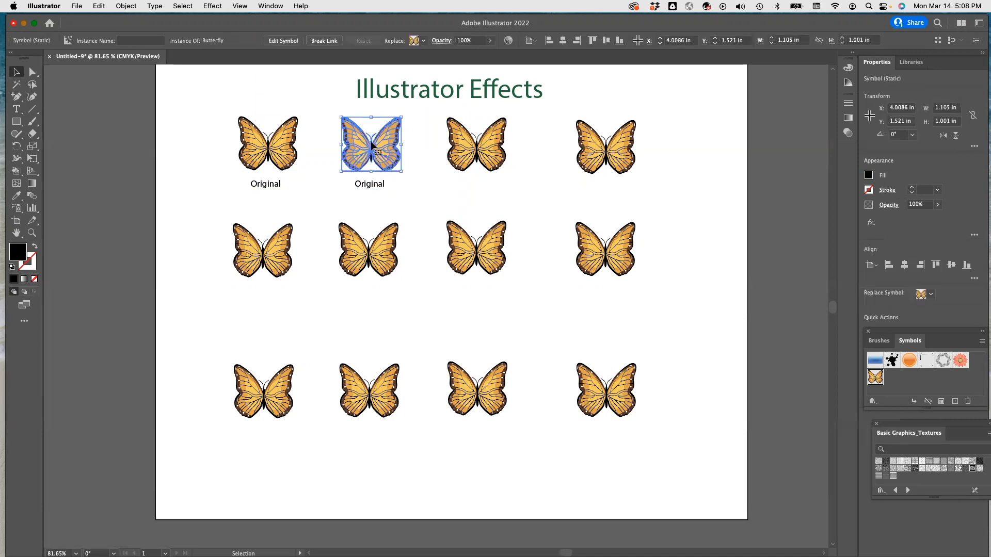
click(213, 6)
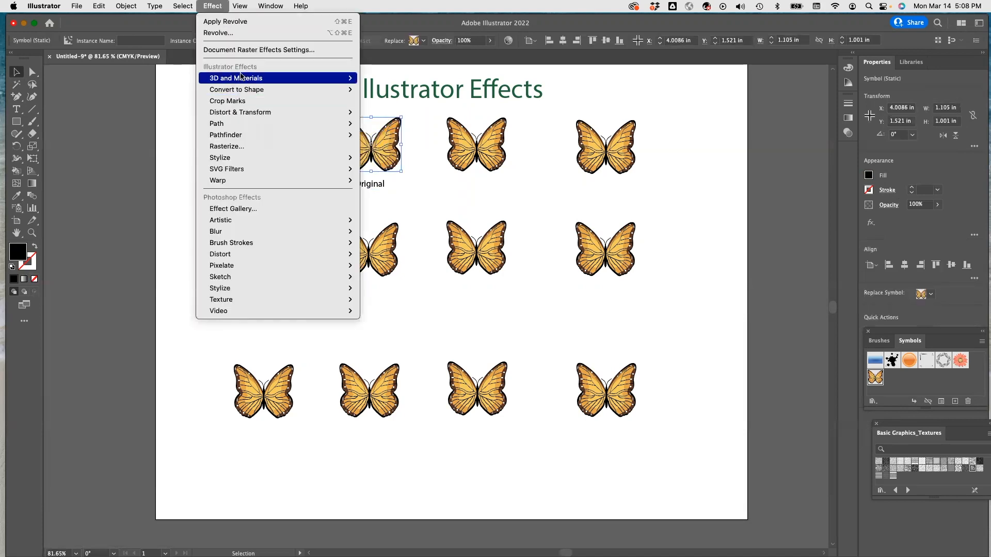
mouse_move(239, 79)
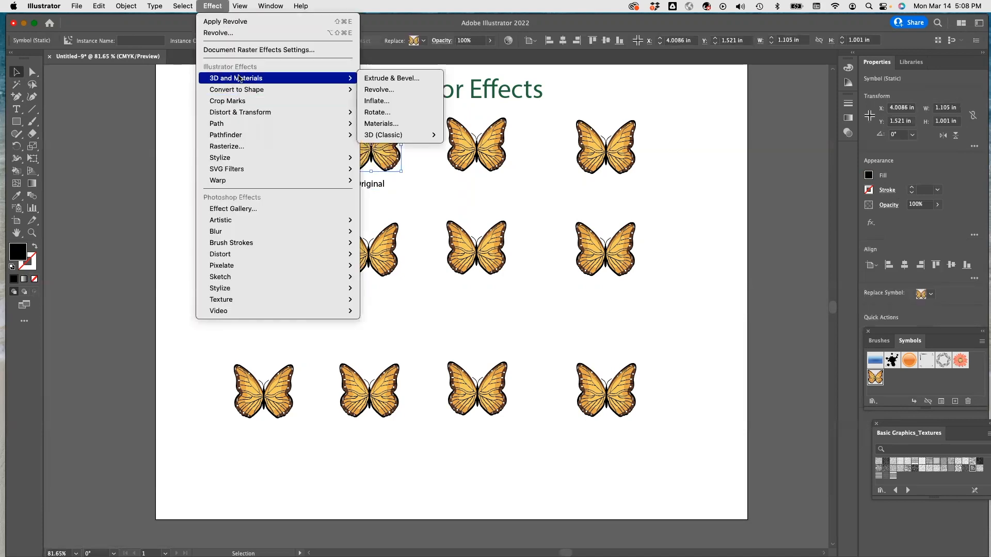
click(385, 79)
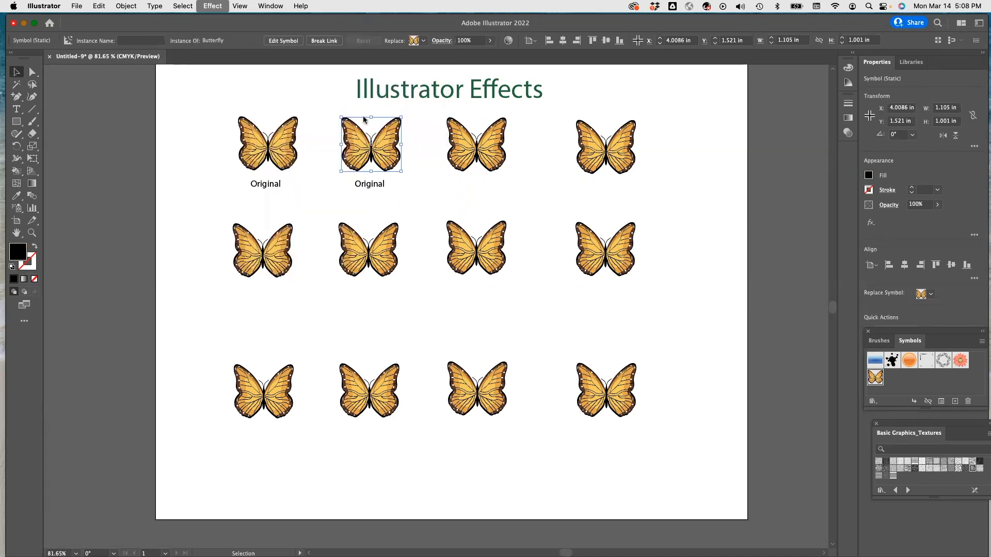
drag(370, 82, 238, 108)
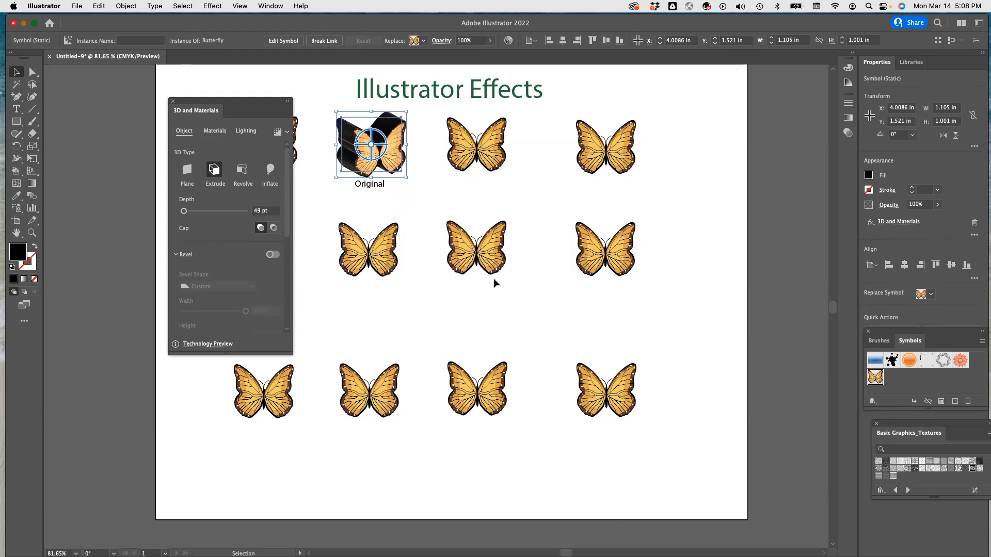
click(173, 103)
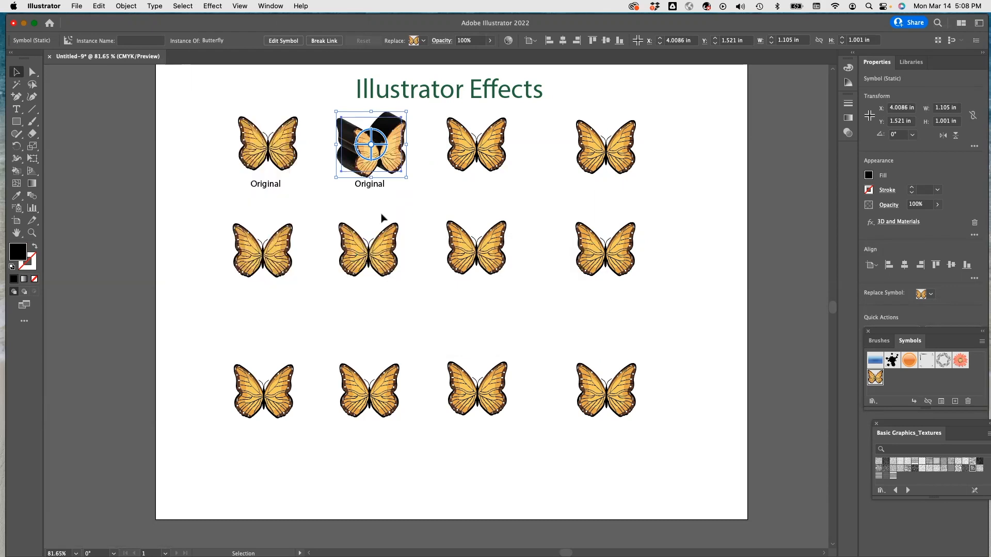
- Change the second butterfly's label to Extrude and remove the stray empty text object beside it
double_click(378, 185)
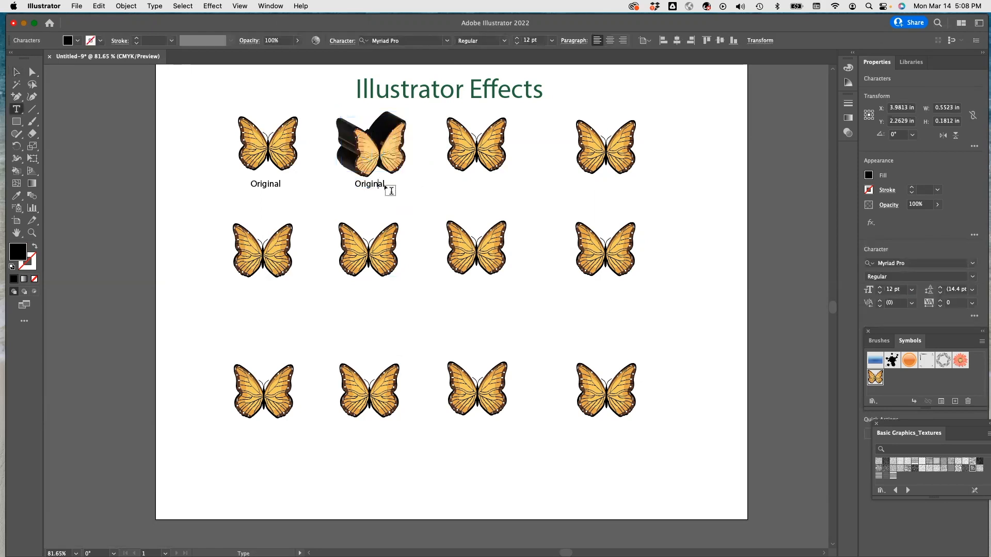
key(Escape)
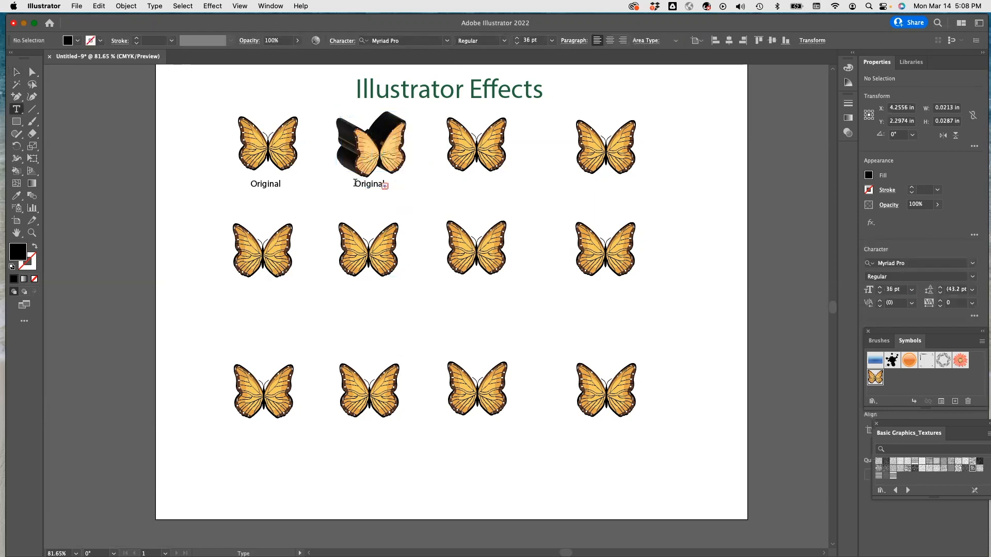
drag(354, 184, 395, 182)
text(Extrude)
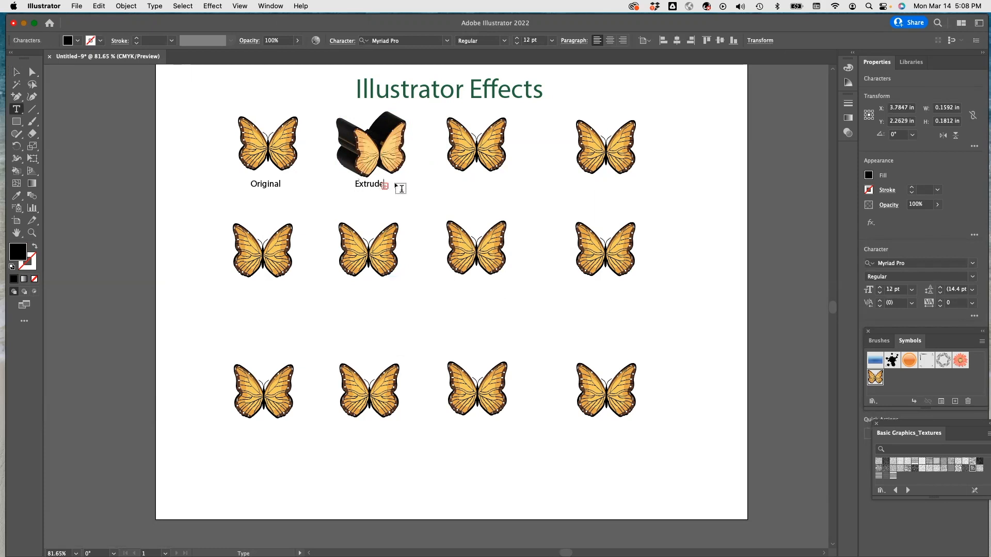
click(401, 197)
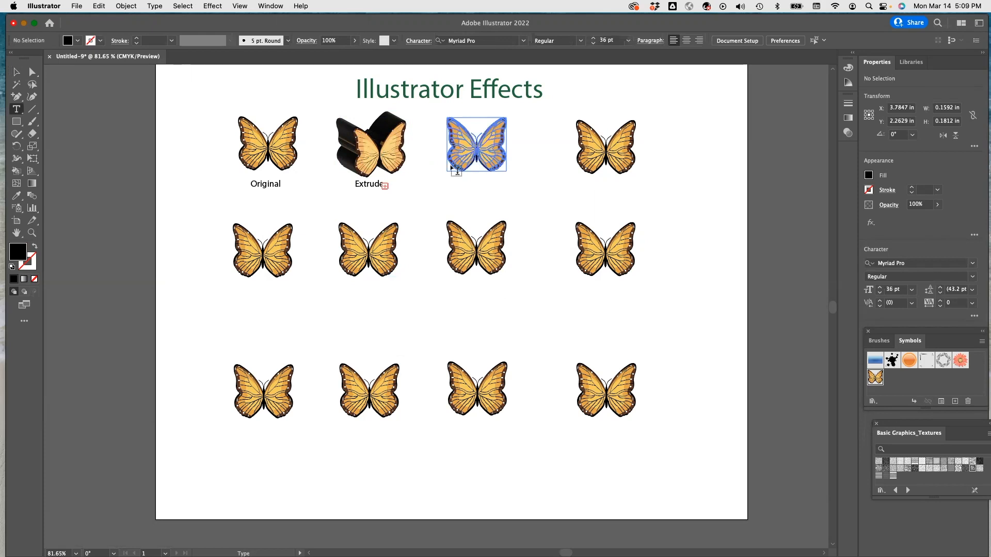
key(v)
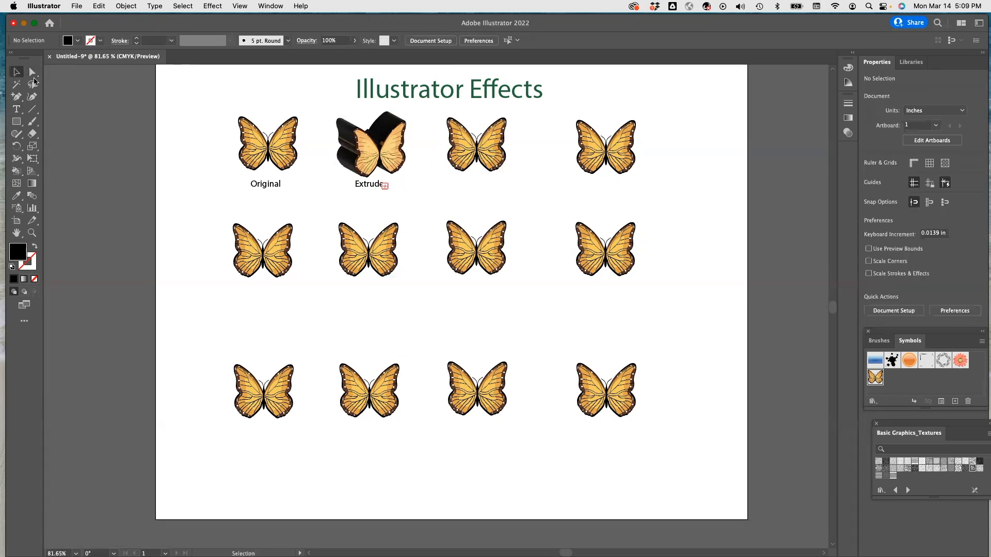
click(385, 187)
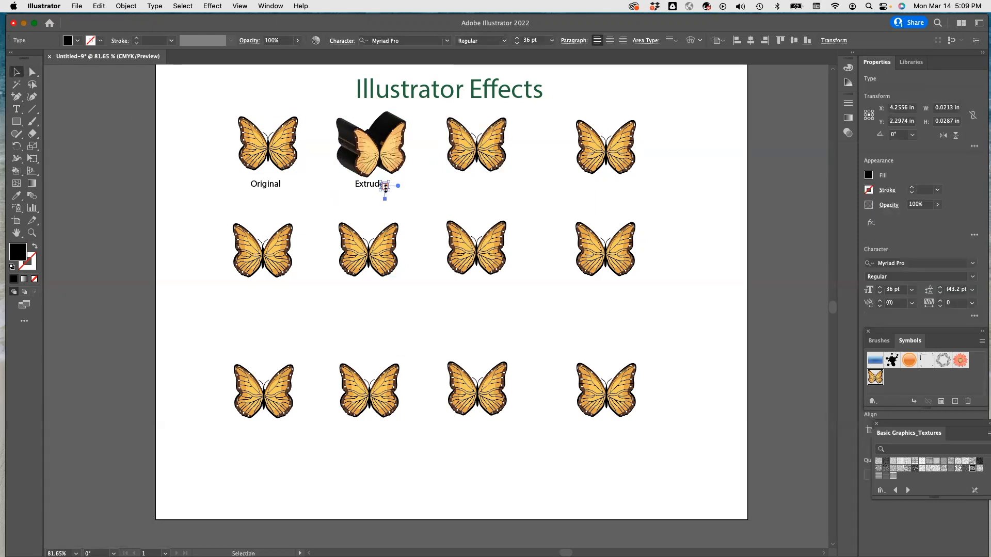
- Try to apply the 3D Inflate effect to the third butterfly of the first row
click(469, 159)
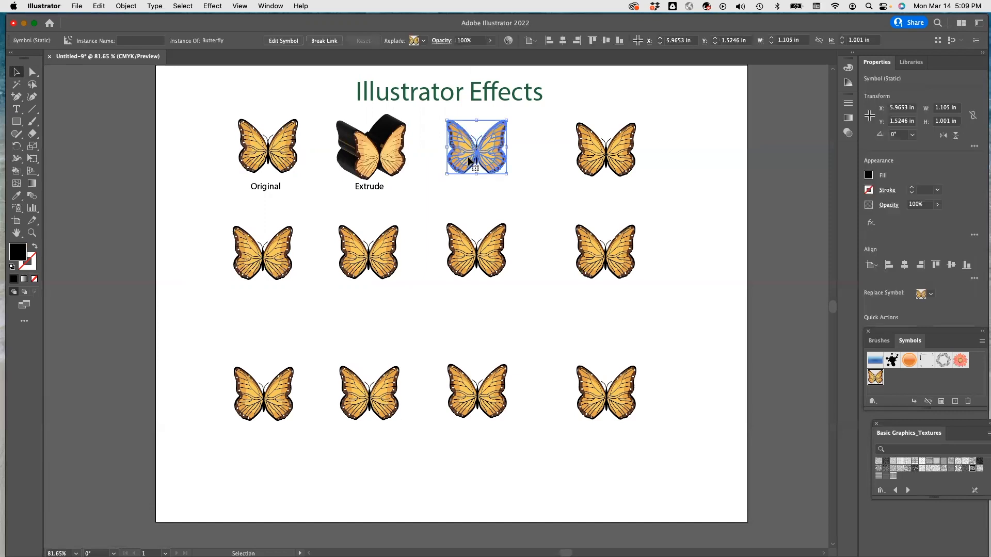
click(212, 6)
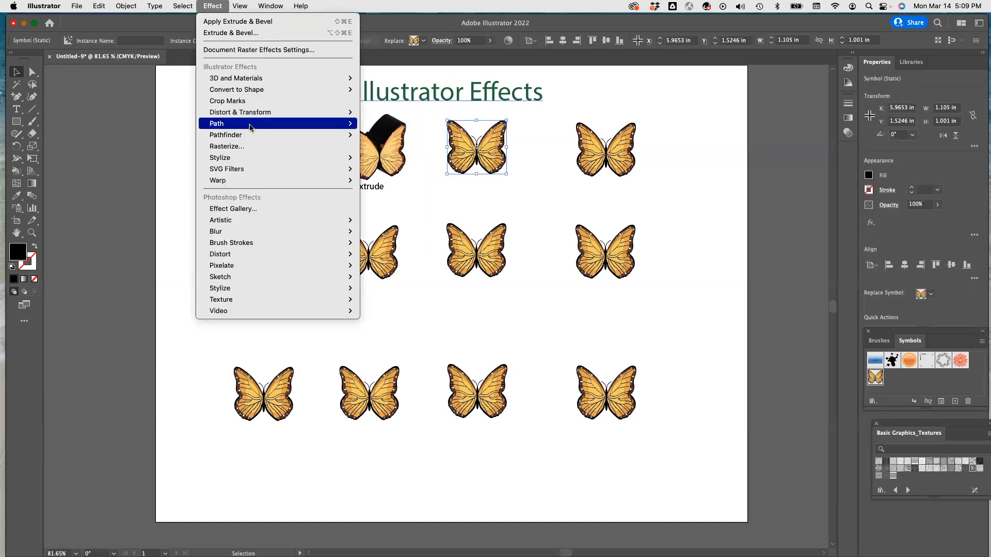
mouse_move(263, 79)
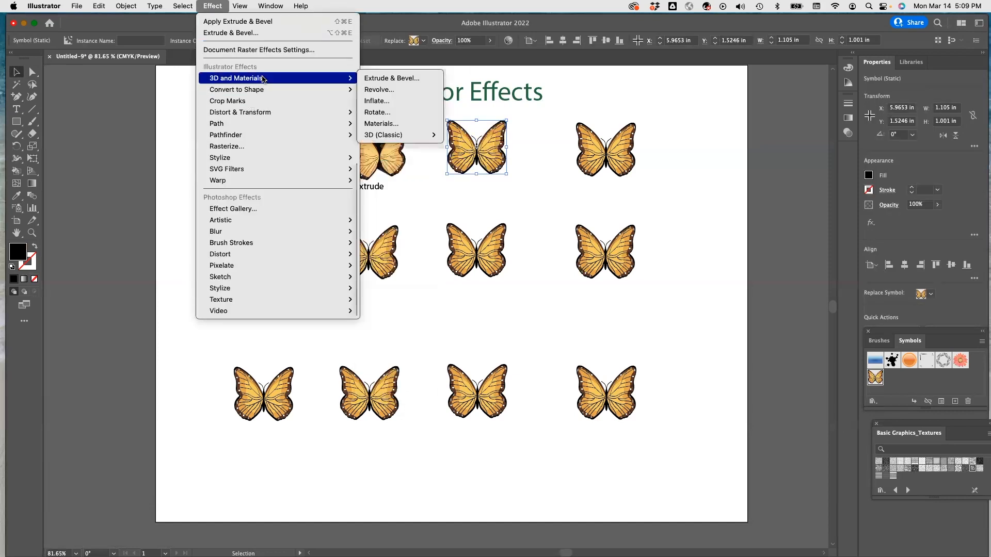
click(394, 102)
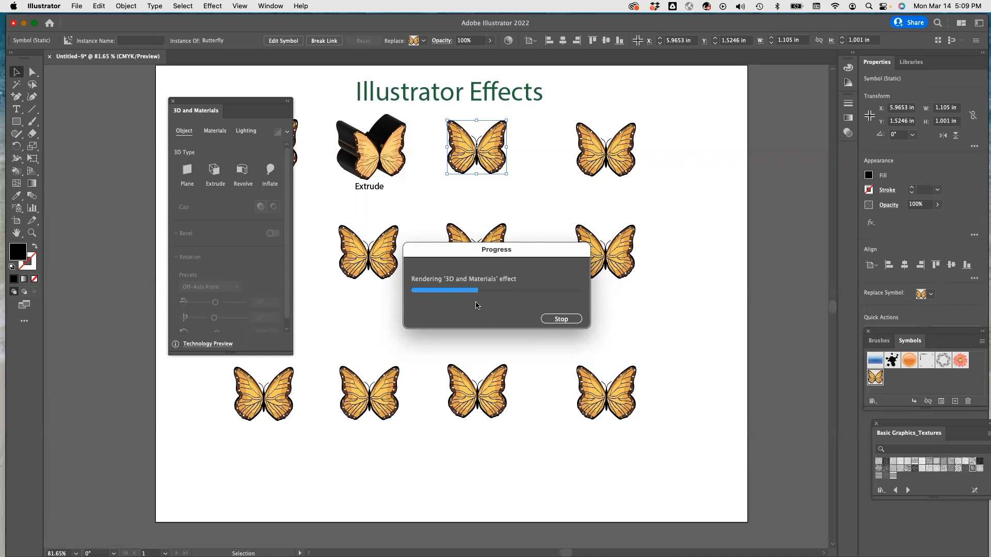
click(553, 320)
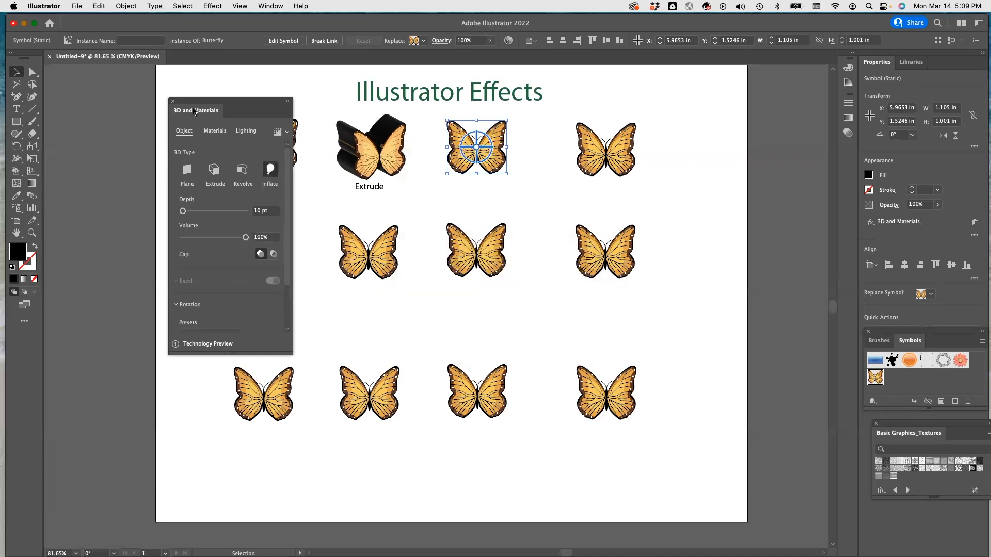
click(172, 101)
key(super+z)
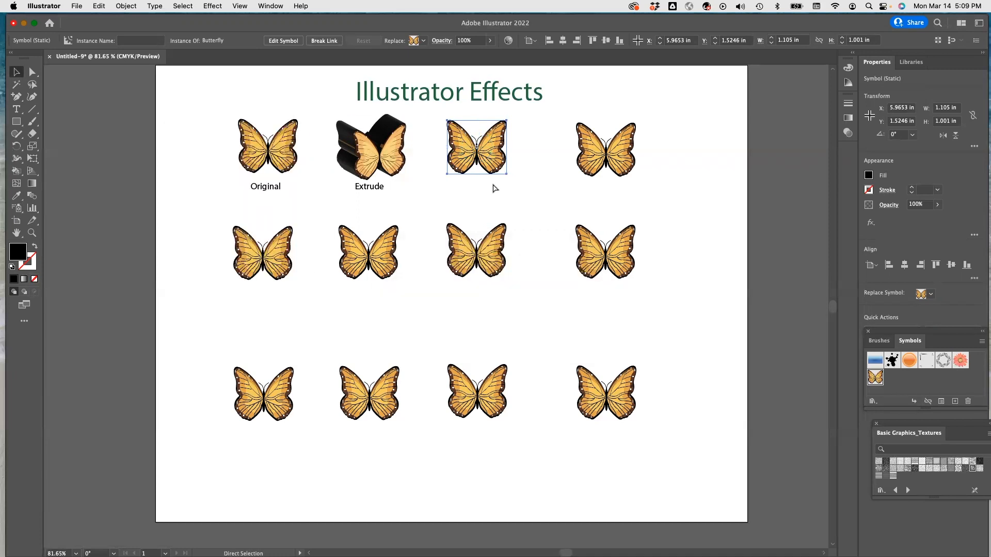
- Apply a Zig Zag distortion with an absolute size of 0.06 in to the third butterfly of the first row
click(212, 6)
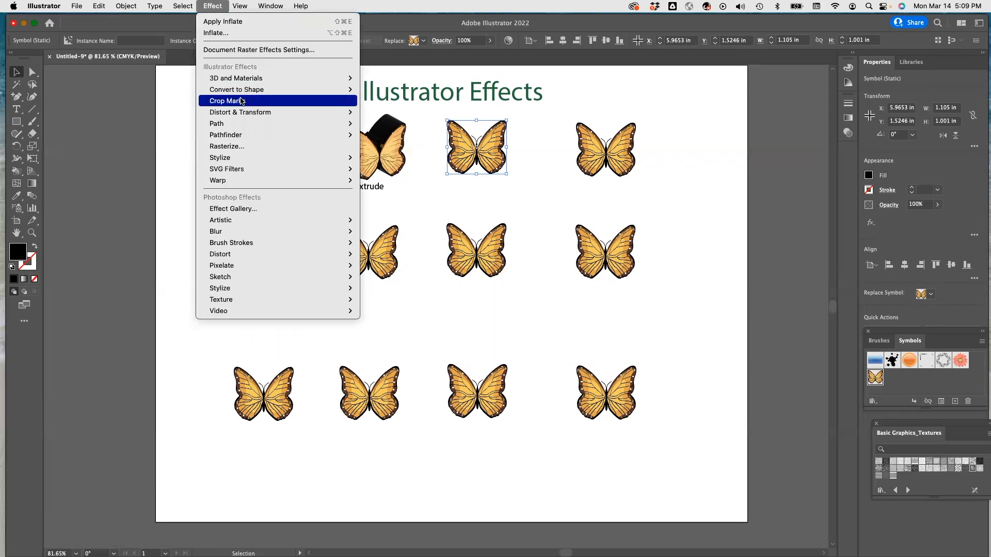
mouse_move(252, 113)
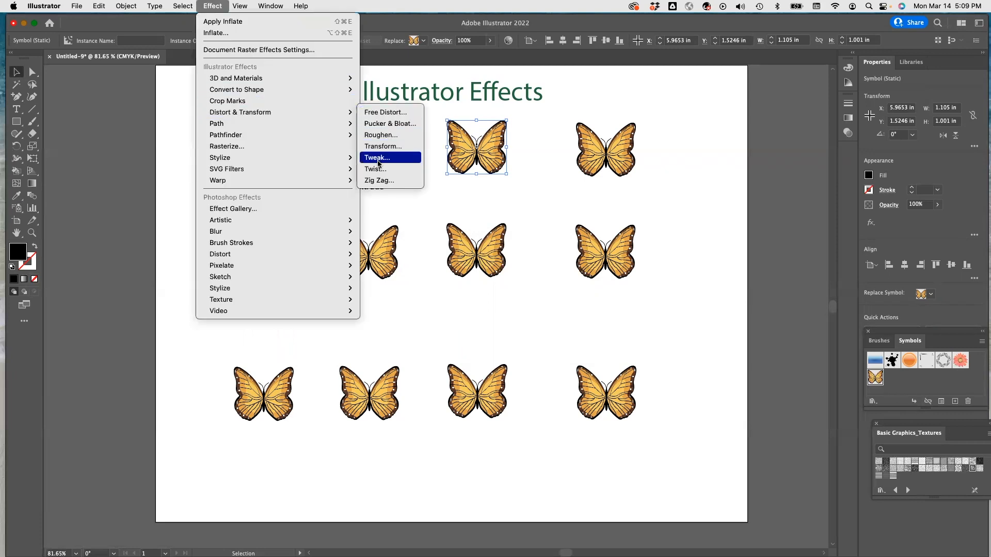
click(380, 180)
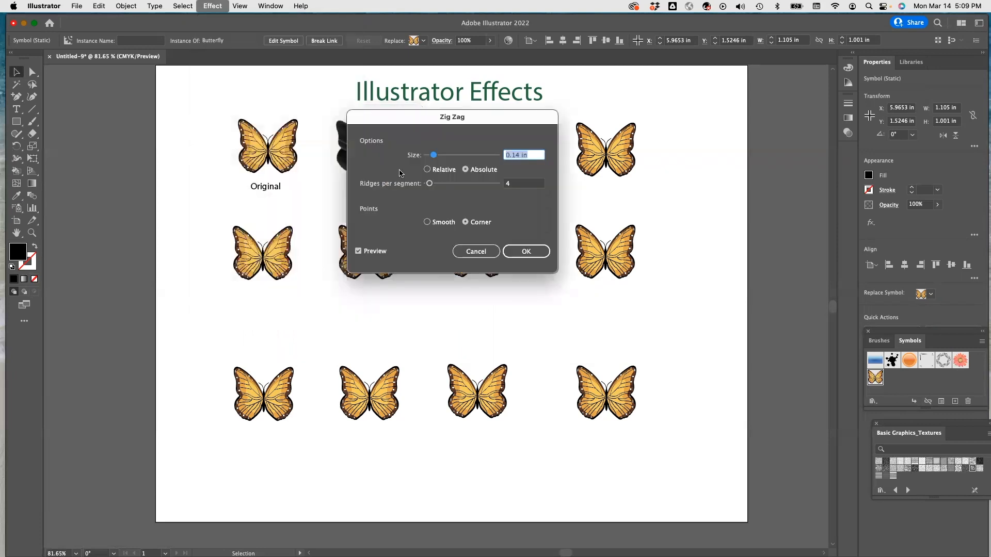
drag(433, 120, 226, 104)
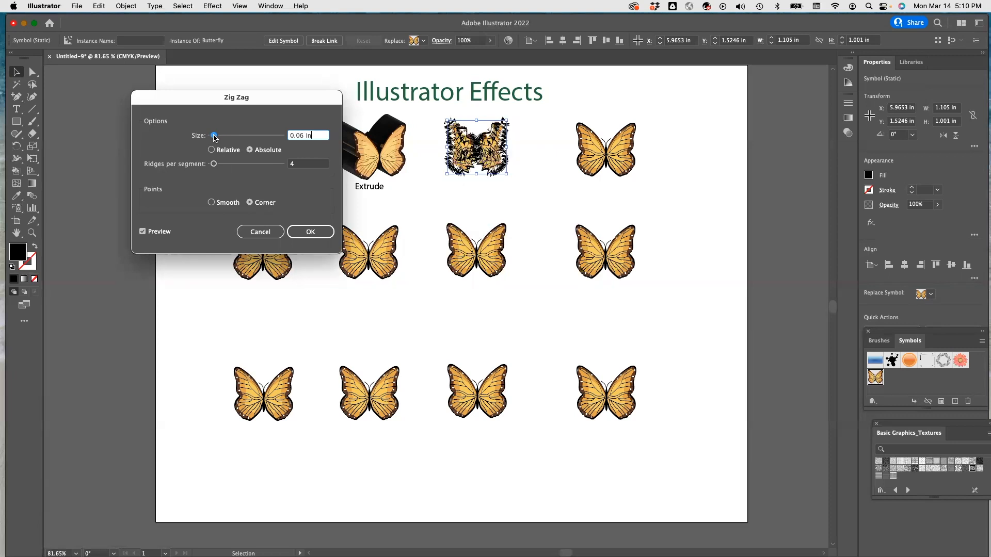
click(311, 231)
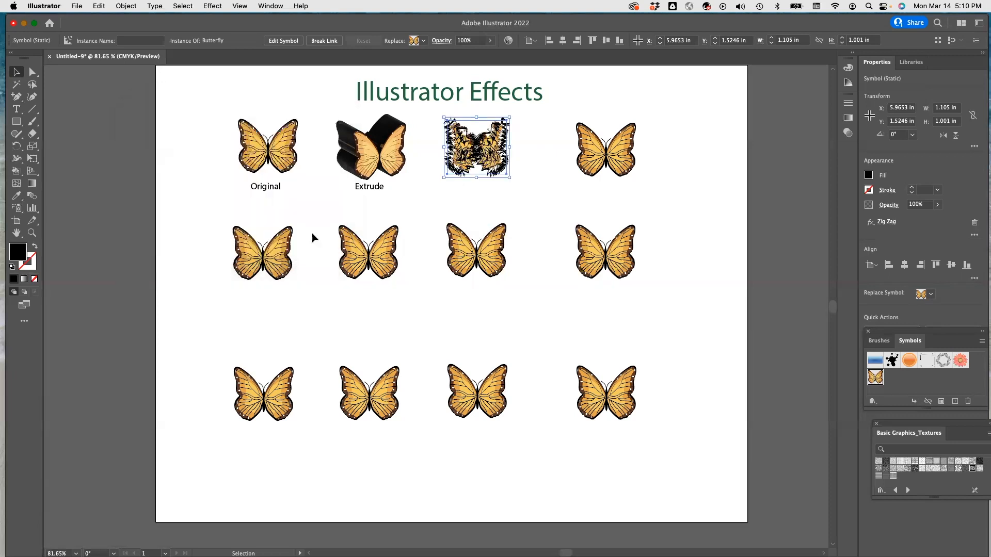
- Copy the Extrude label to beneath the third butterfly of the first row and change the copy's text to Zigzag
click(367, 191)
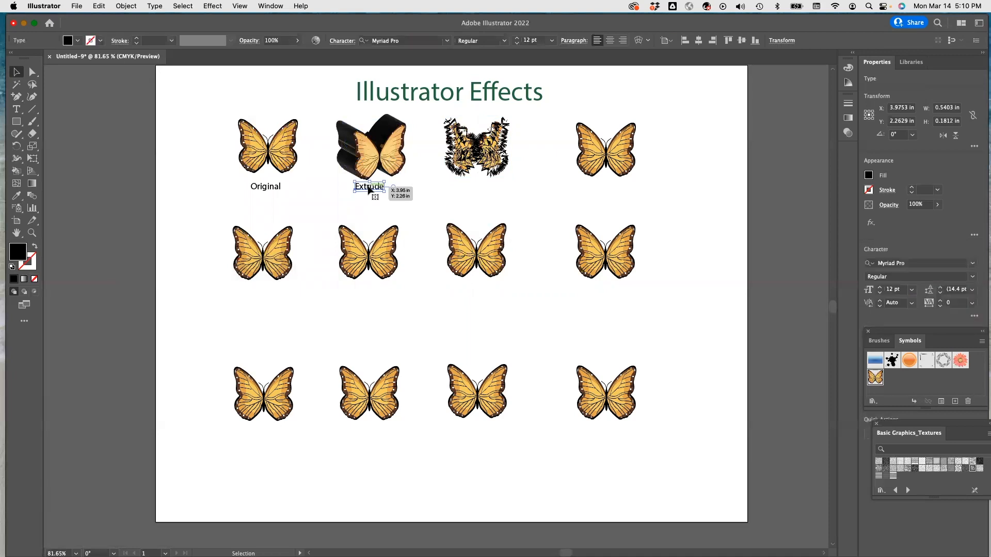
key(super+c)
key(super+v)
drag(435, 307, 476, 191)
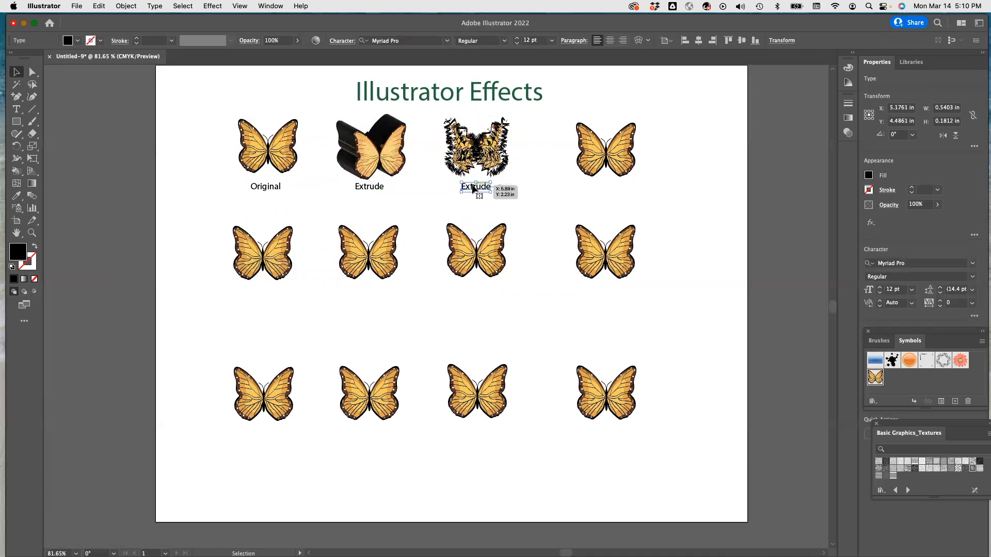
double_click(476, 190)
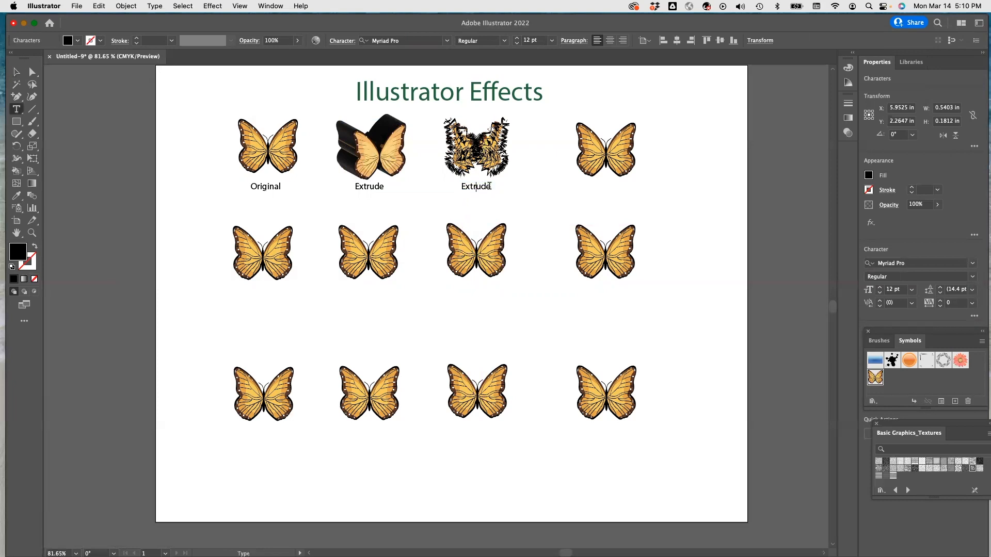
drag(490, 187, 461, 184)
text(Z)
key(super+shift+a)
- Apply a horizontal Squeeze warp with a 47% bend to the fourth butterfly of the first row
click(212, 5)
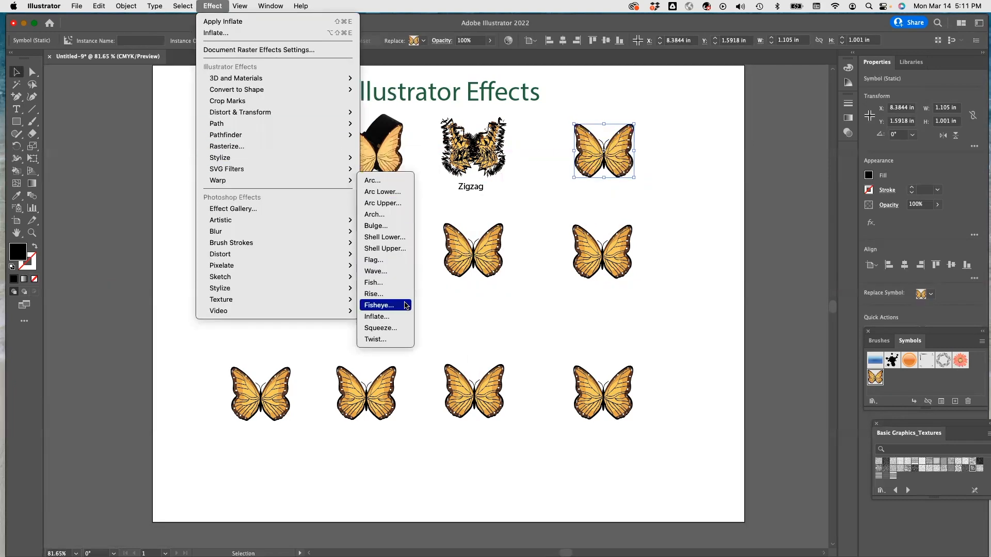
click(391, 329)
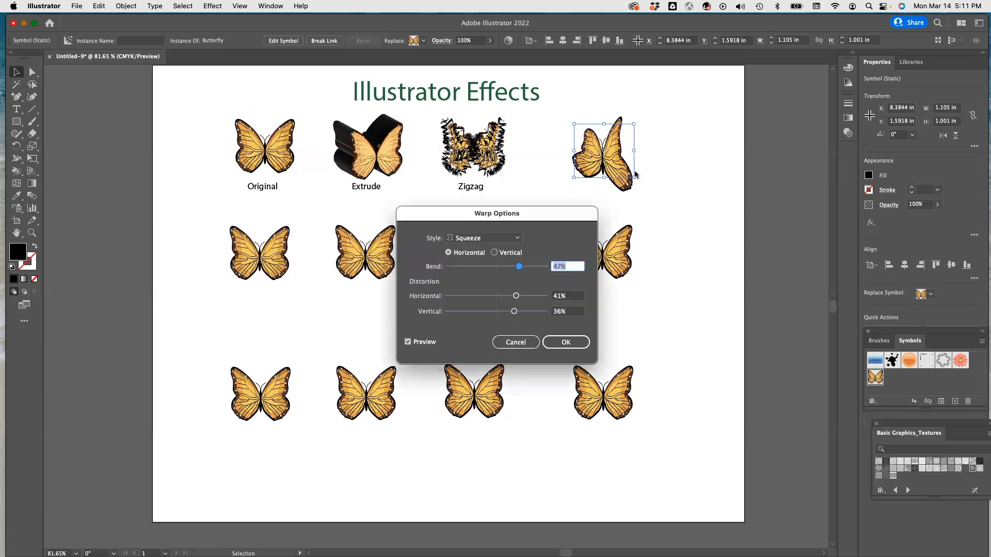
drag(520, 270, 520, 271)
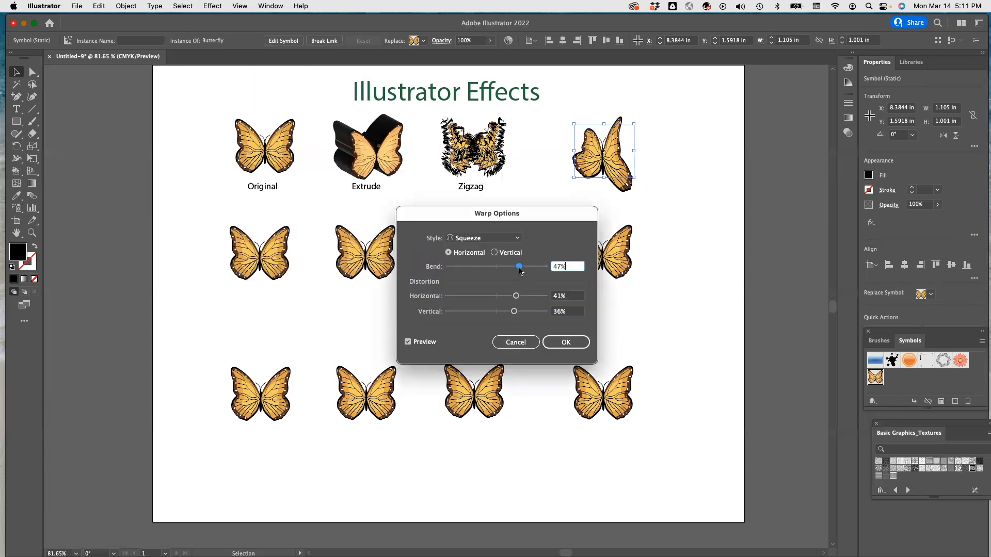
click(564, 343)
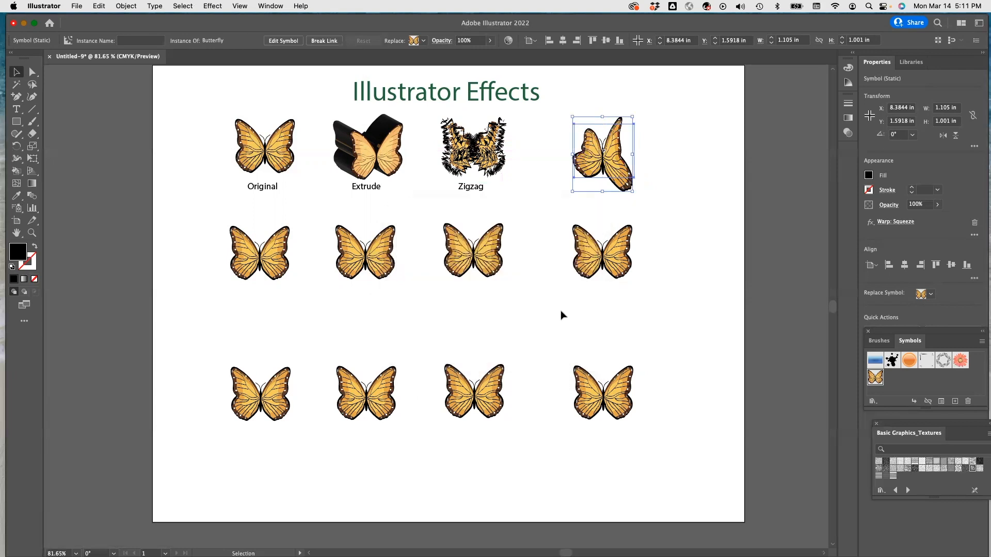
- Paste a label copy beneath the fourth butterfly of the first row and change its text to Squeeze
click(477, 191)
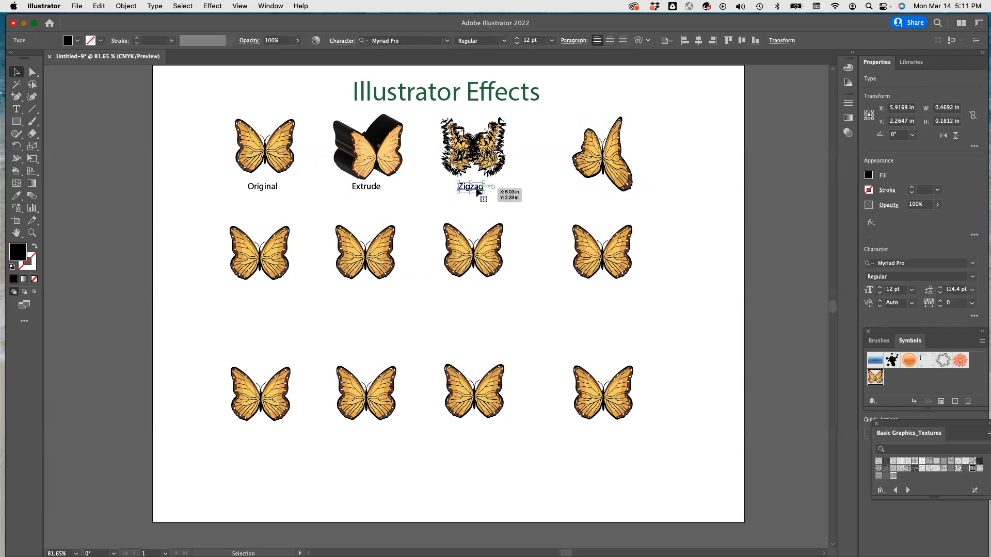
key(super+v)
drag(435, 308, 589, 190)
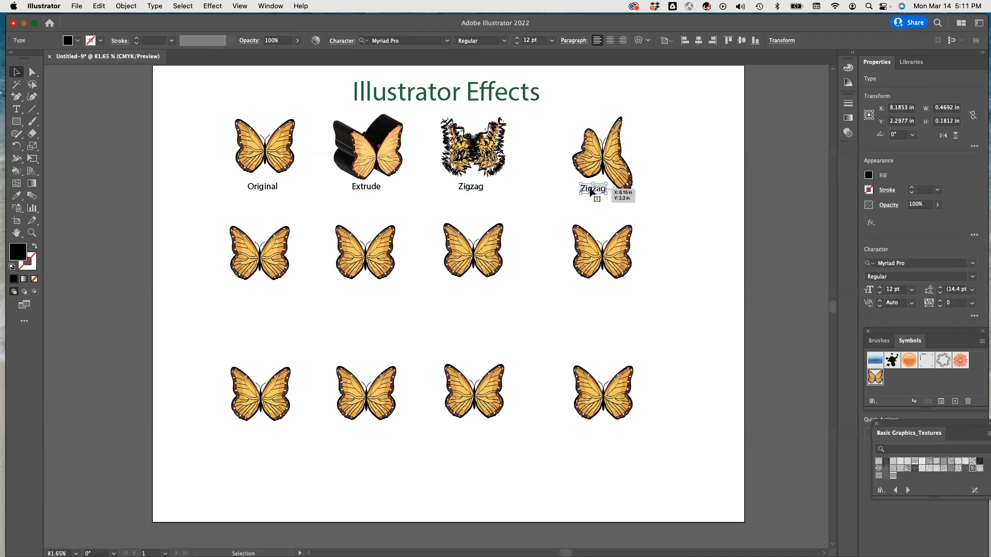
double_click(598, 188)
drag(596, 189, 581, 193)
text(Squeeze)
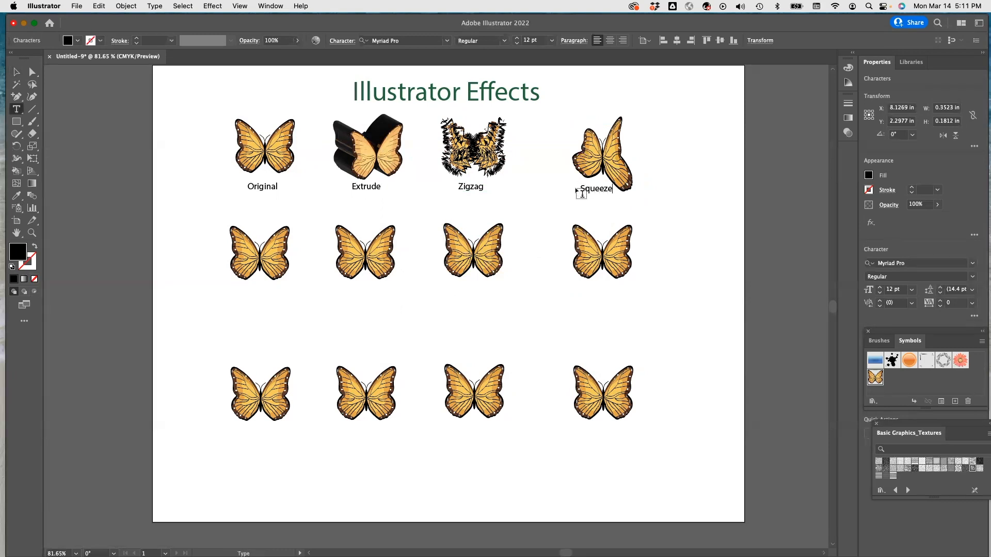
click(268, 258)
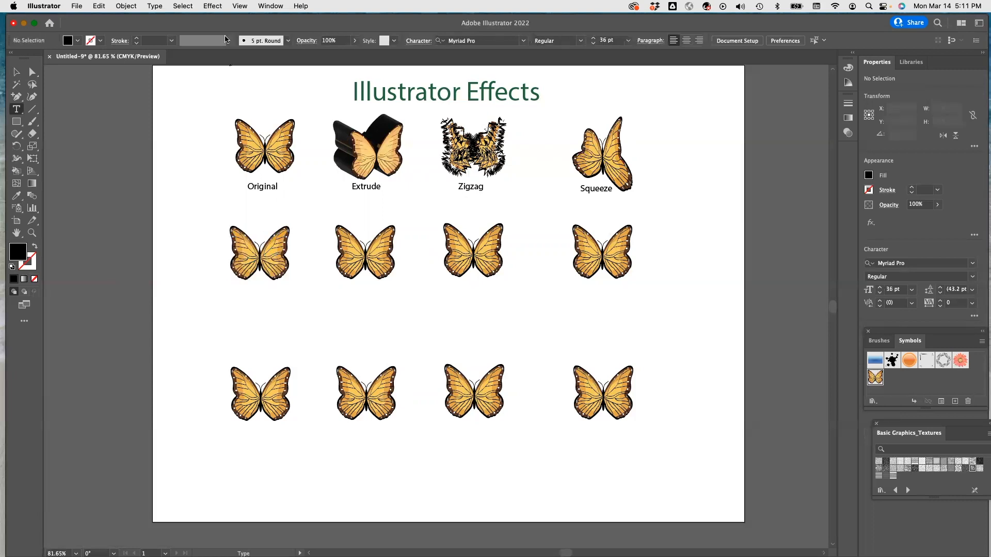
click(215, 7)
mouse_move(245, 182)
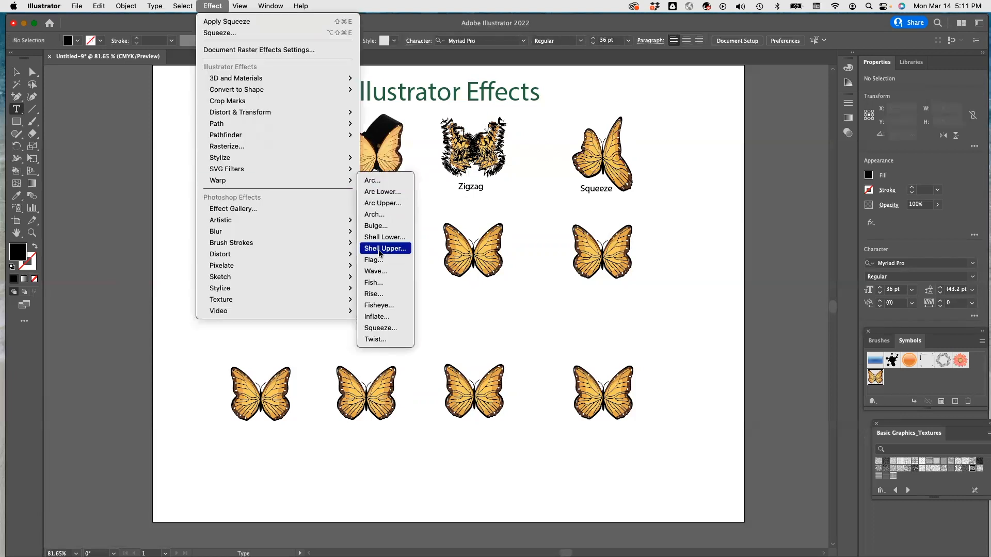
click(379, 340)
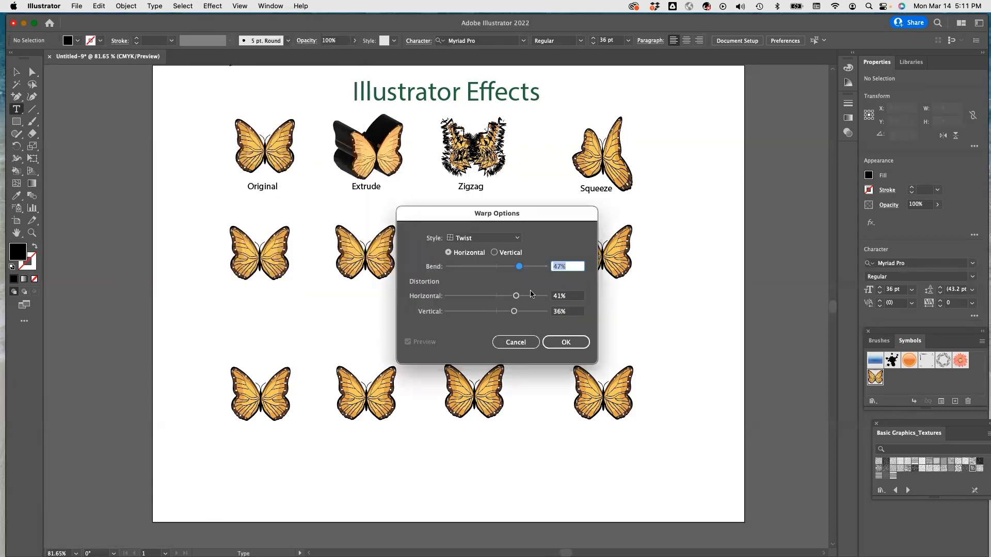
drag(521, 269, 526, 269)
click(515, 343)
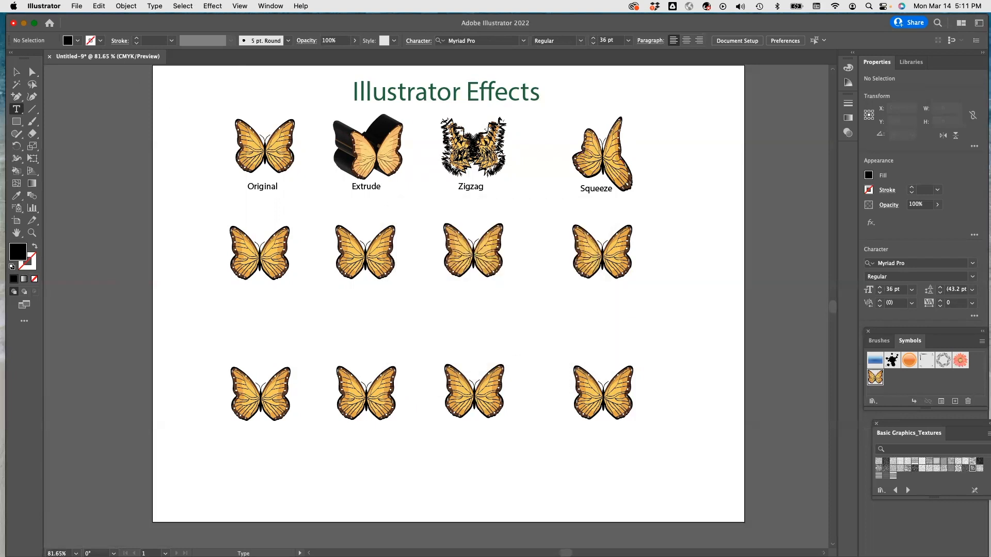
key(super+Tab)
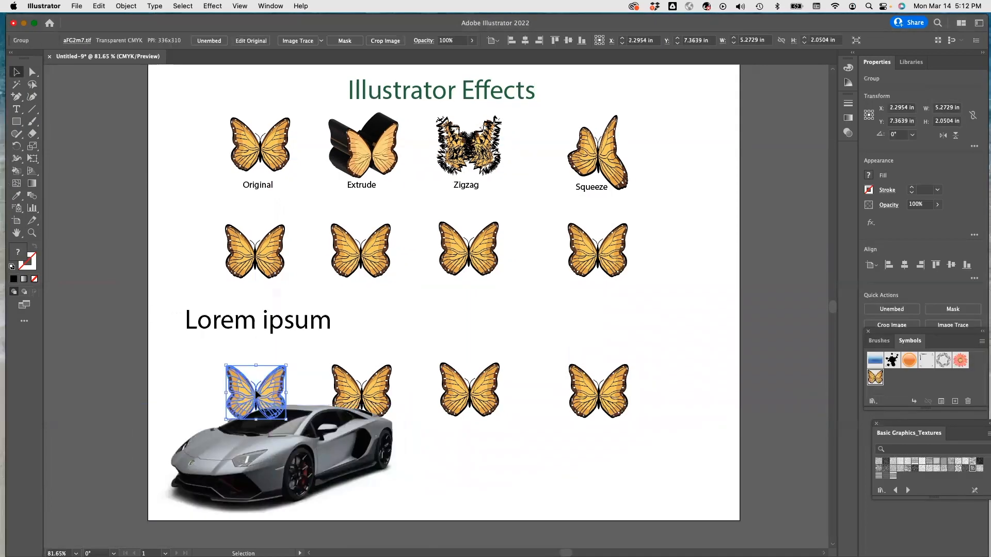
- Delete the four butterflies of the third row and the Lorem ipsum text
key(Delete)
click(379, 386)
key(Delete)
click(454, 380)
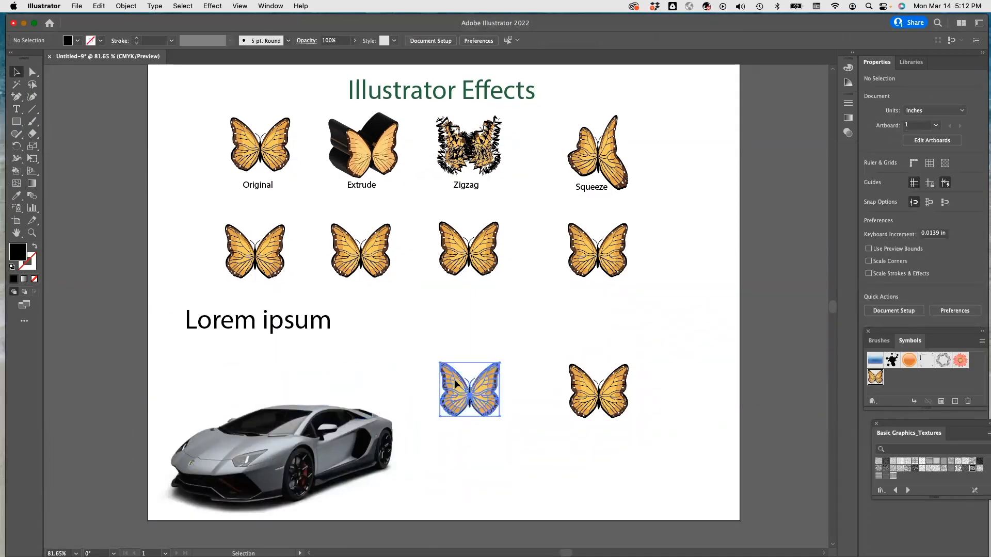
key(Delete)
click(594, 384)
key(Delete)
click(253, 325)
key(Delete)
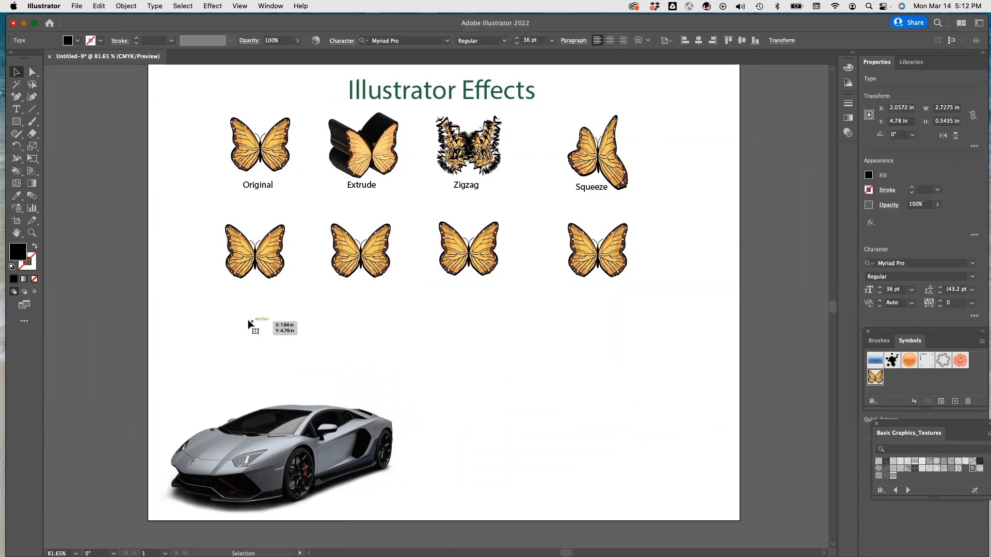
- Scale the car image down to about 3.46 by 1.7 in and position it beneath the start of the second butterfly row
drag(294, 440, 290, 378)
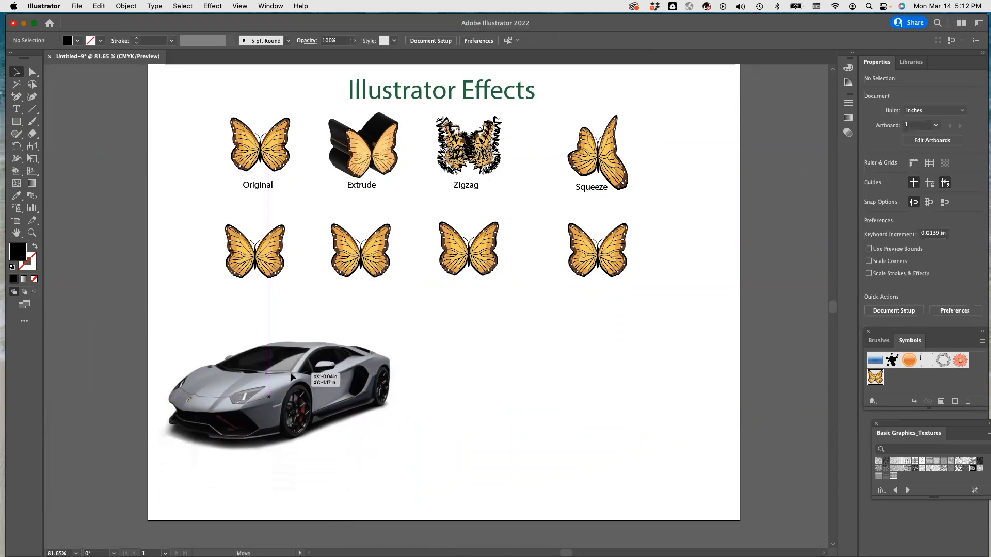
drag(410, 341, 313, 361)
drag(200, 384, 234, 363)
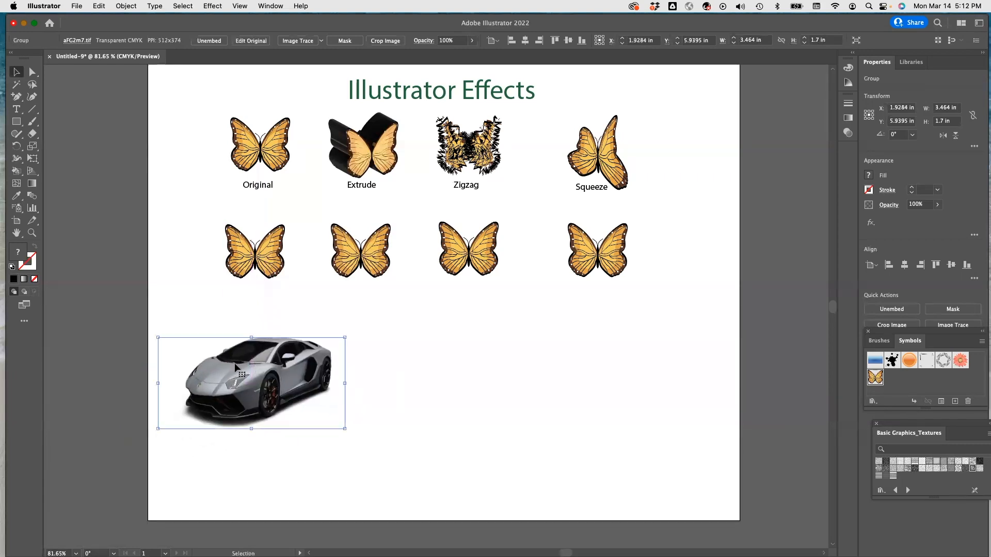
- Paste a copy of the car, place it beside the original in the same row, and paste another copy
key(super+v)
drag(415, 328, 415, 400)
key(super+v)
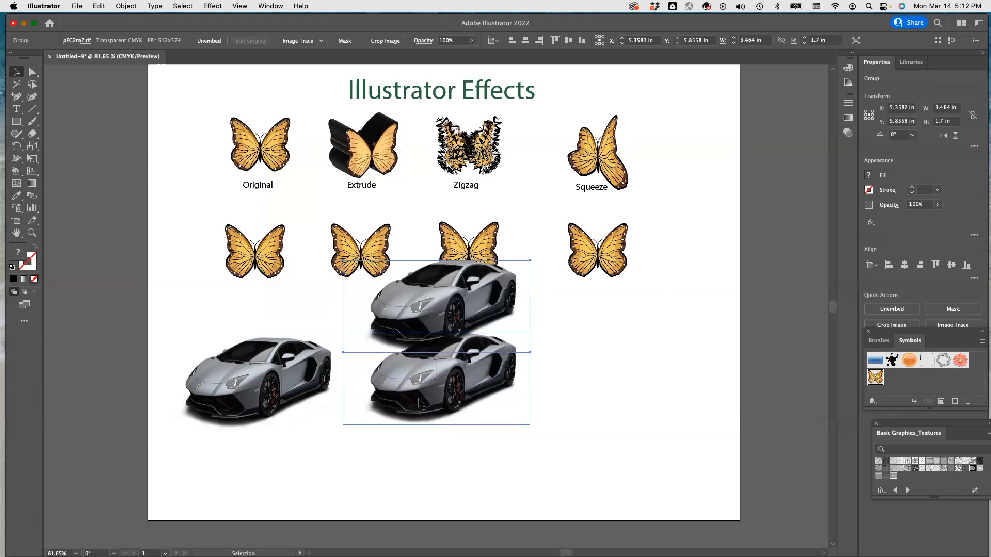